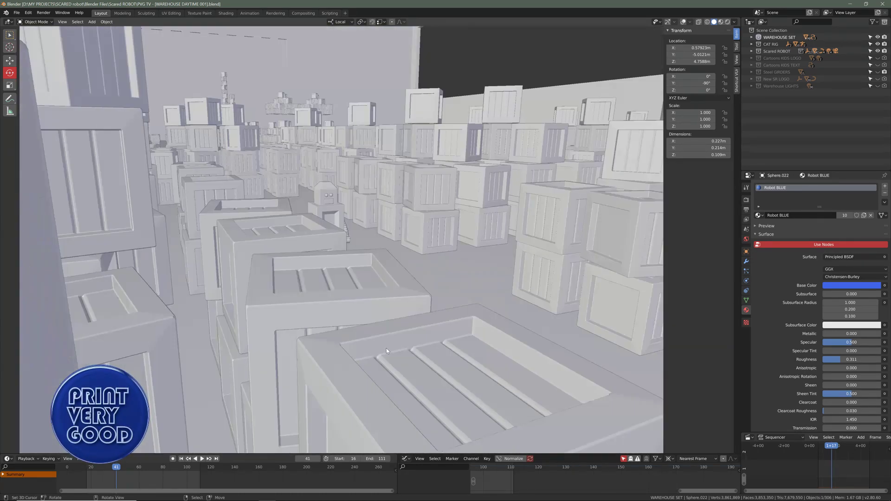
- Show the warehouse in rendered shading and view the robot and cat through the scene camera
key(z)
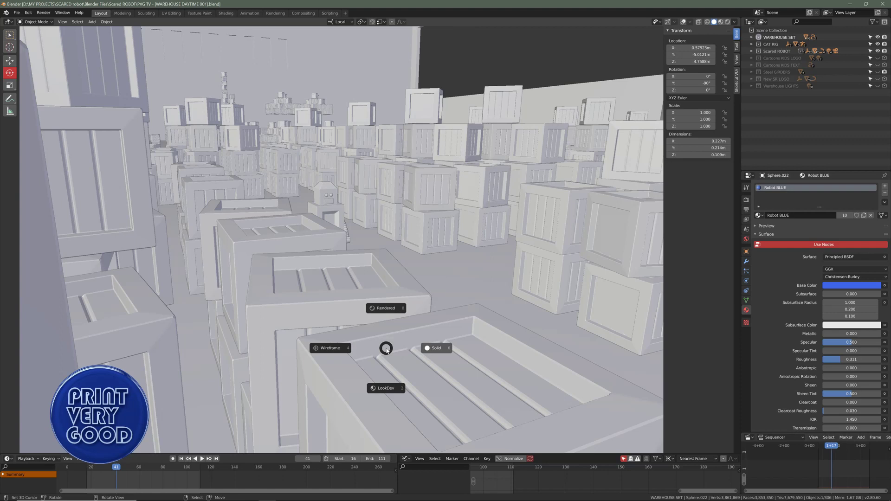
click(388, 308)
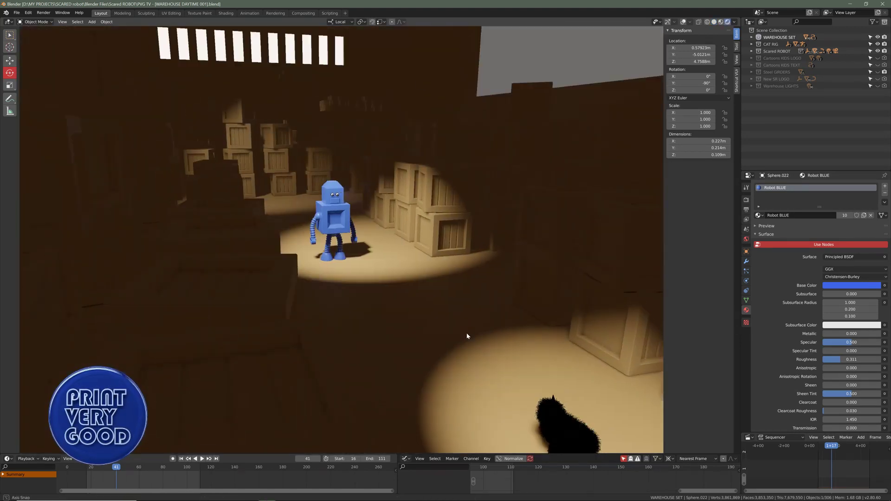
mouse_move(469, 338)
middle_down()
mouse_move(450, 330)
mouse_move(458, 328)
middle_up()
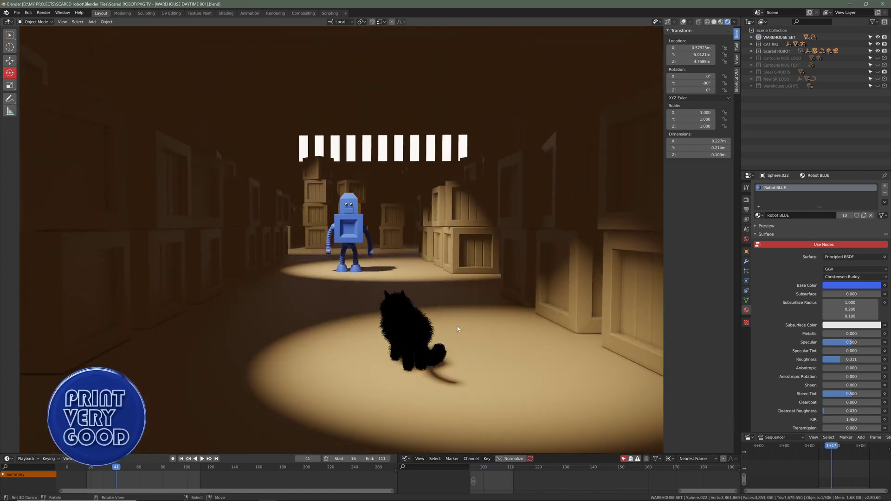
key(KP_0)
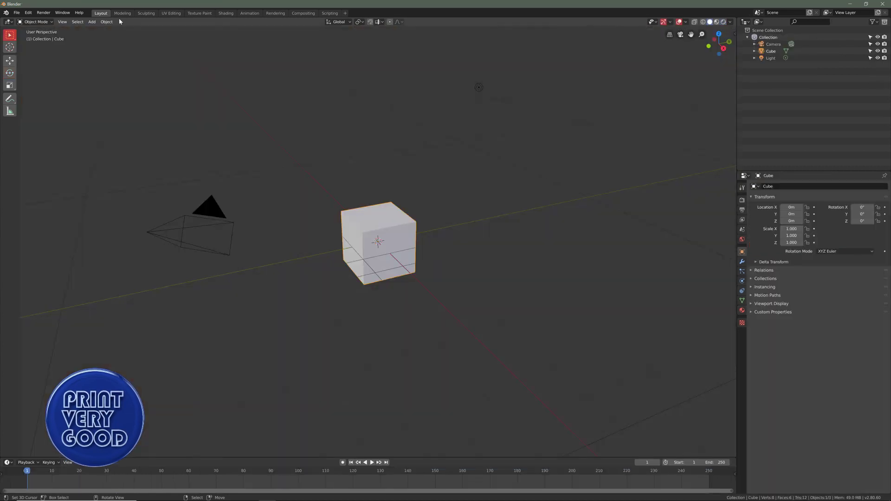
- Tour every workspace from Modeling through Scripting, ending back in Sculpting
click(123, 13)
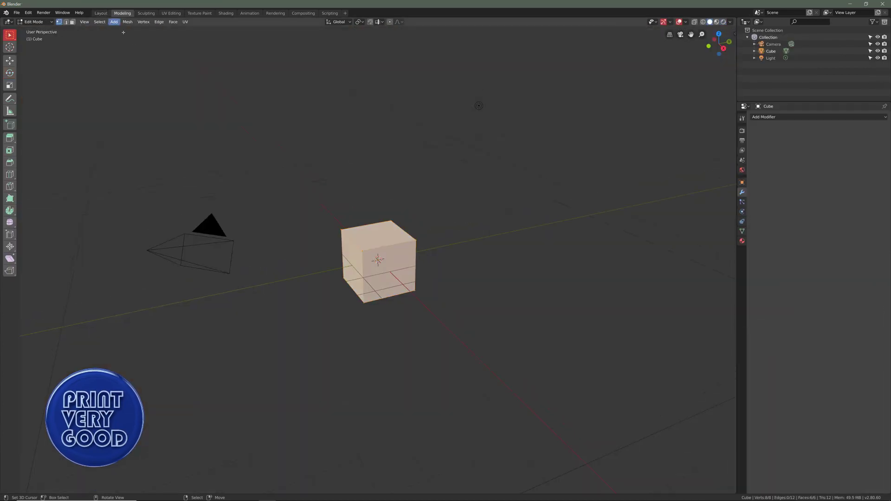
click(146, 13)
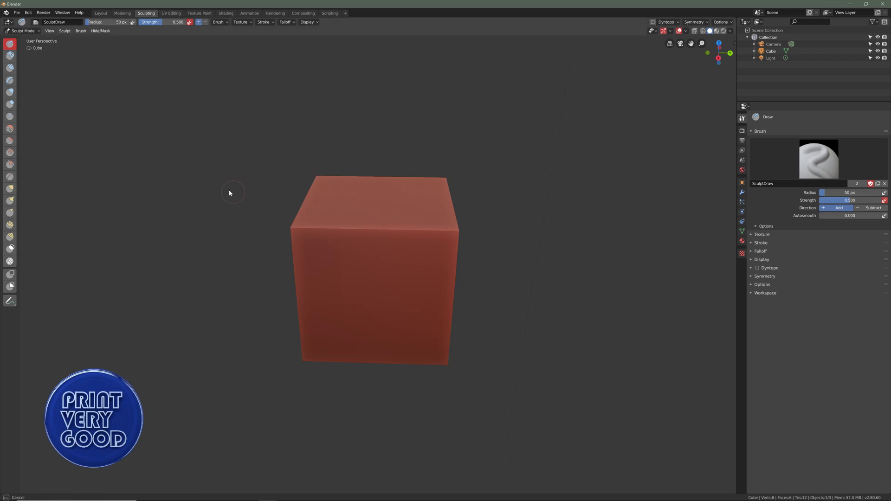
click(171, 13)
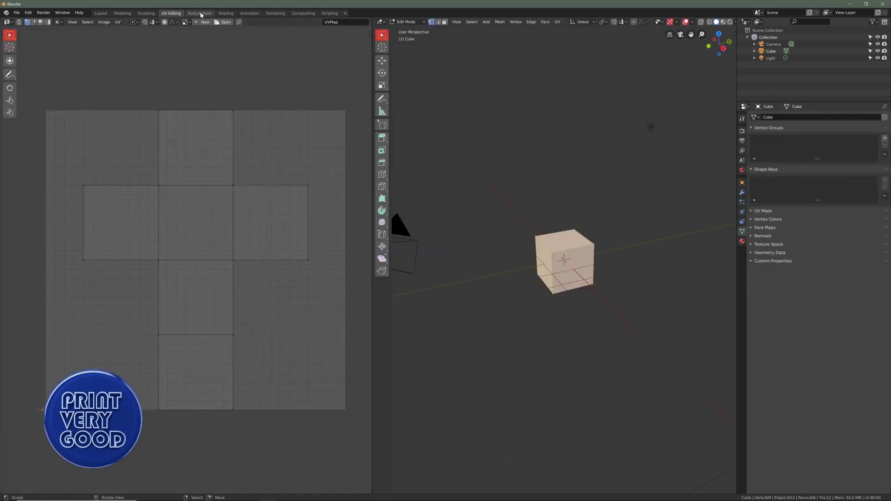
click(200, 13)
click(226, 13)
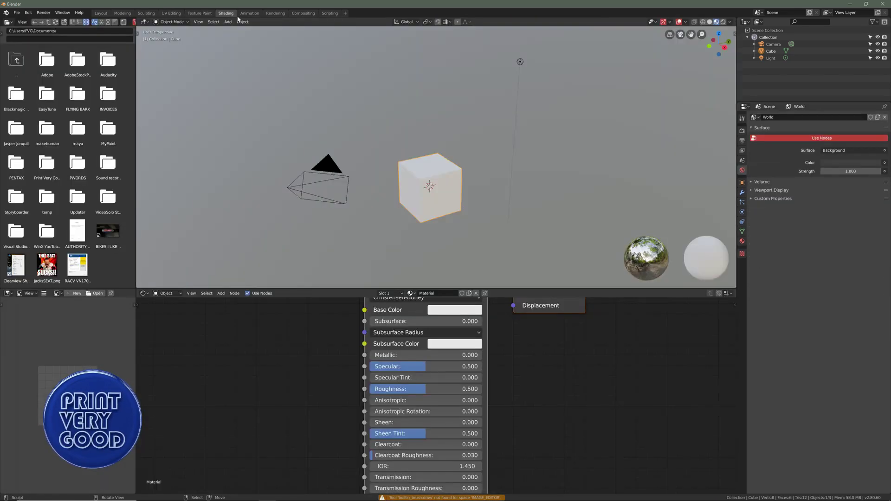
click(249, 13)
click(276, 13)
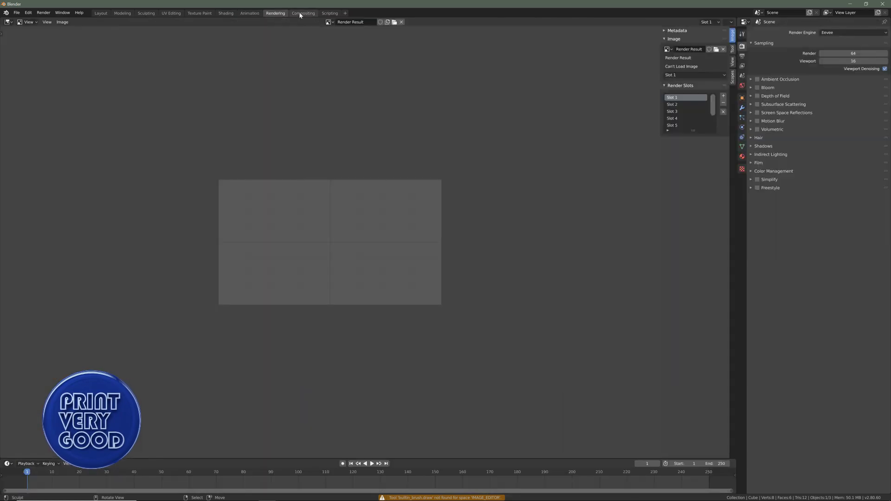
click(302, 13)
click(330, 13)
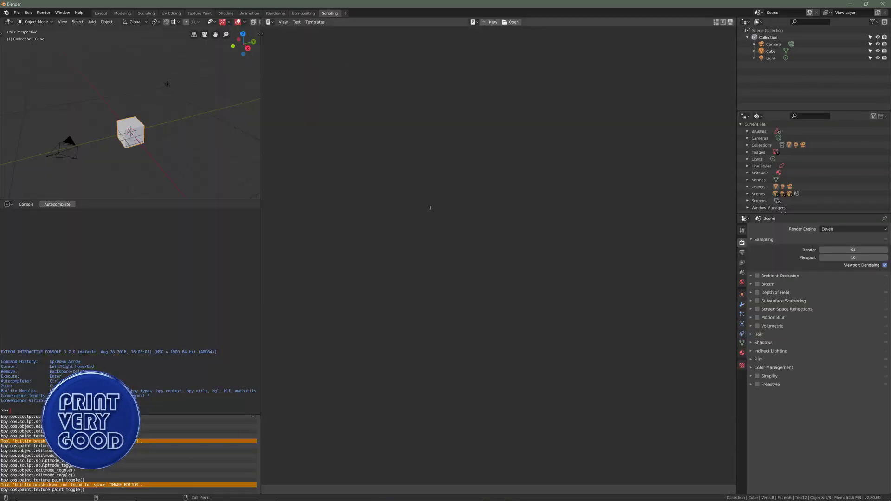
click(144, 13)
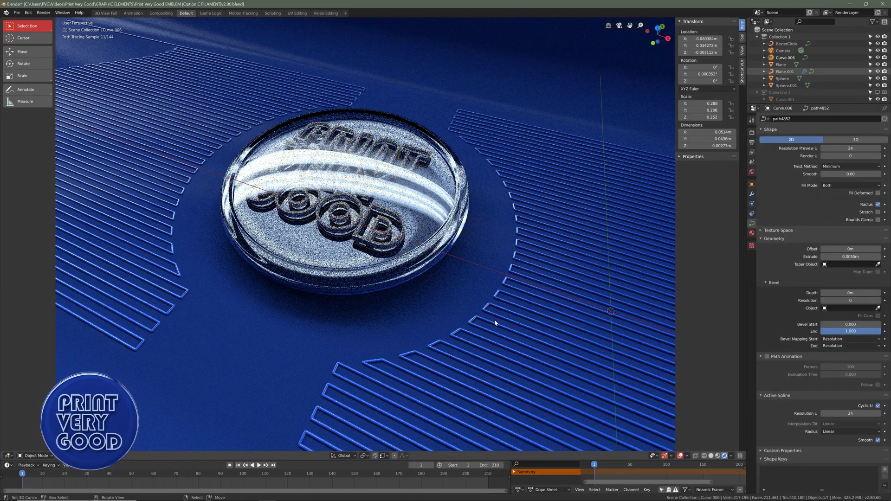
- Switch the emblem to wireframe X-ray and change the render engine from Cycles to Eevee
key(z)
click(447, 321)
mouse_move(447, 321)
middle_down()
mouse_move(374, 300)
mouse_move(371, 228)
mouse_move(386, 250)
mouse_move(371, 283)
mouse_move(406, 286)
mouse_move(344, 282)
mouse_move(322, 295)
mouse_move(449, 247)
mouse_move(398, 284)
mouse_move(418, 278)
middle_up()
click(752, 133)
click(849, 120)
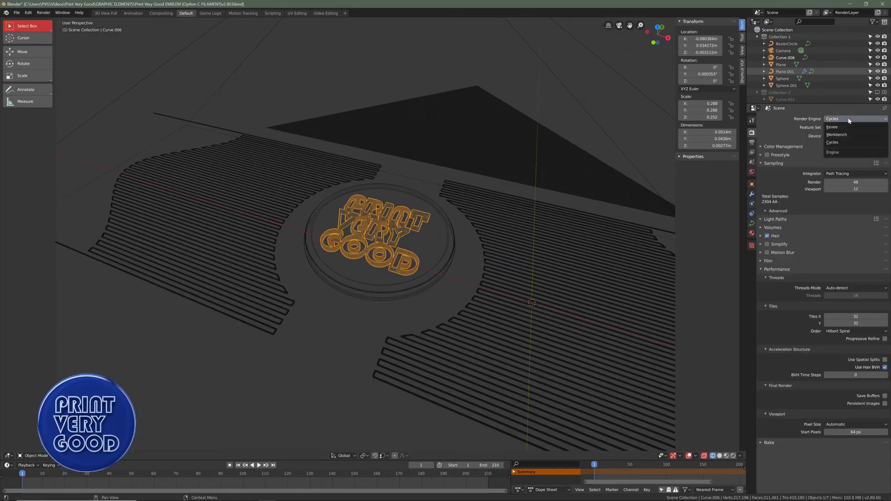
click(843, 127)
- Show the emblem in rendered Eevee shading from a low side view
middle_drag(416, 260, 467, 281)
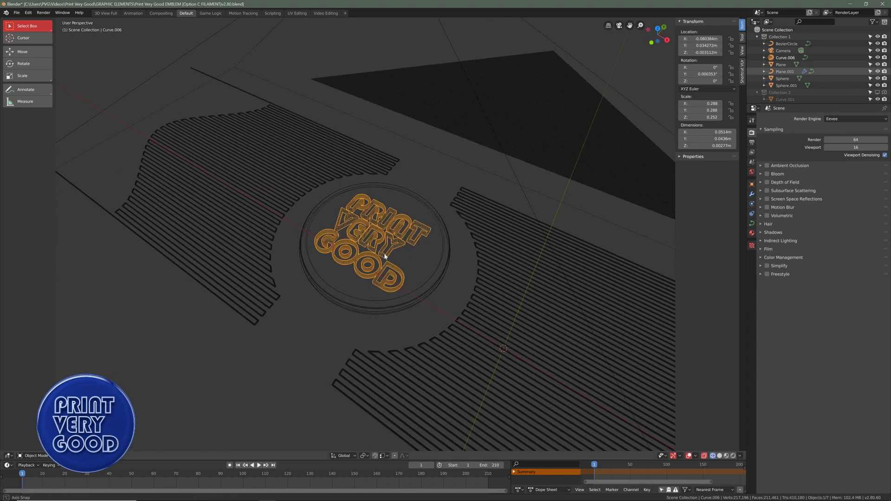
key(z)
click(480, 292)
middle_drag(422, 301, 417, 287)
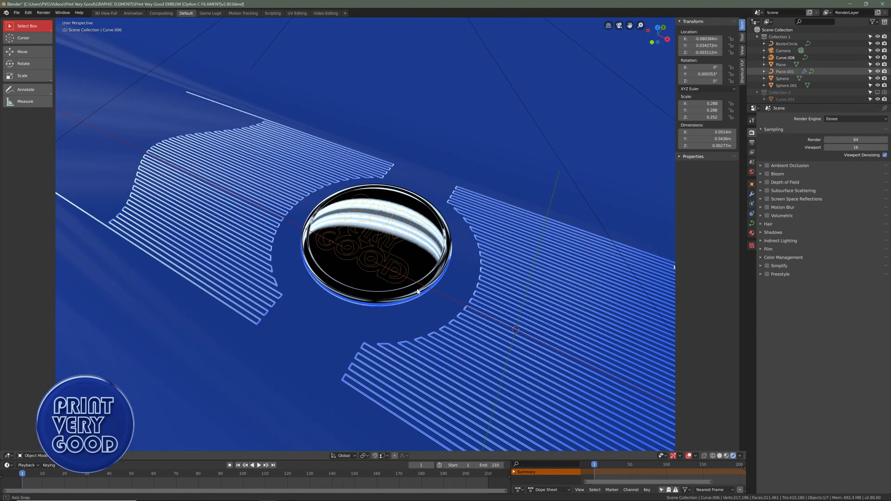
scroll(417, 287, up, 6)
middle_drag(347, 273, 472, 238)
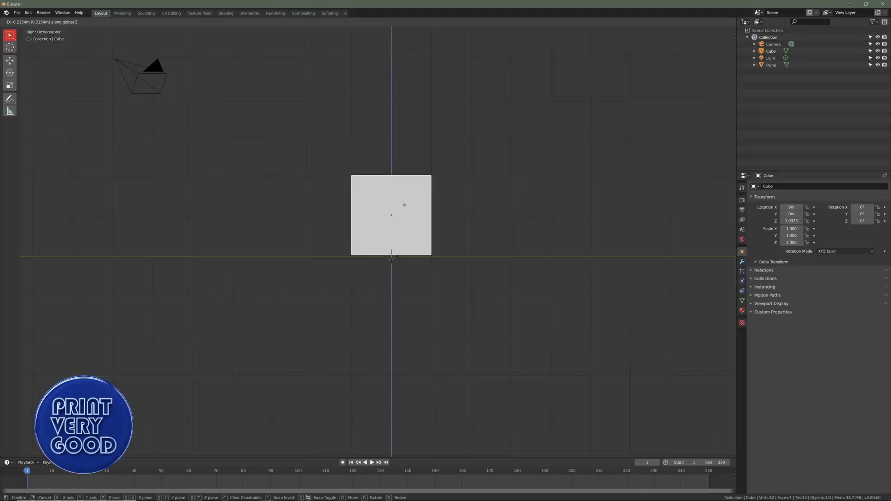
- Confirm the cube's move up along Z and view cube and plane from above
click(404, 205)
key(KP_0)
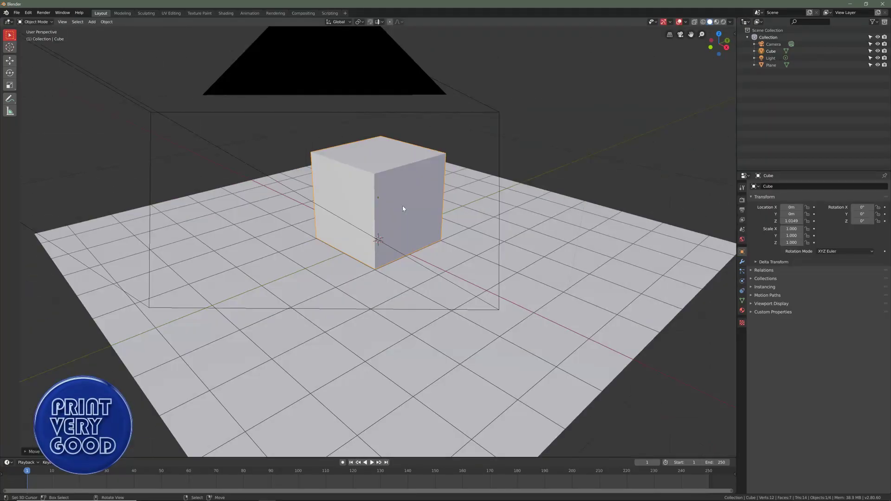
middle_drag(403, 223, 430, 269)
- Cycle the viewport through Wireframe and LookDev to Rendered, showing the cube's shadow
key(z)
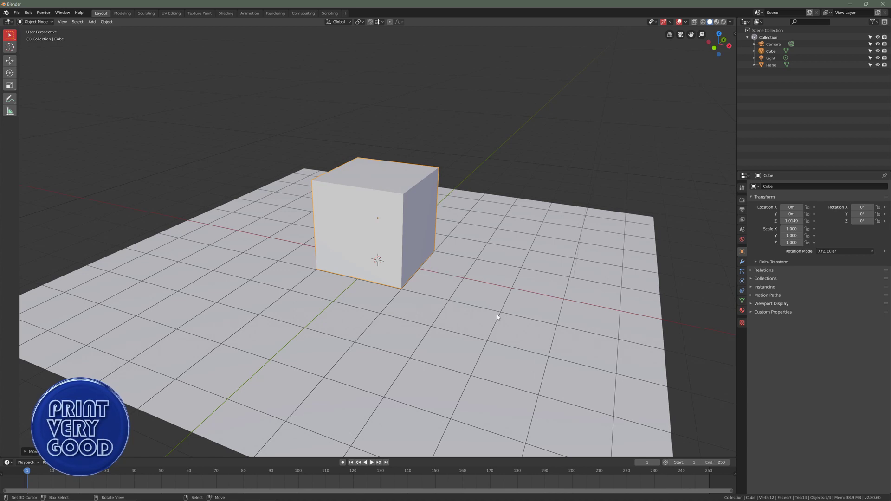
key(z)
click(390, 325)
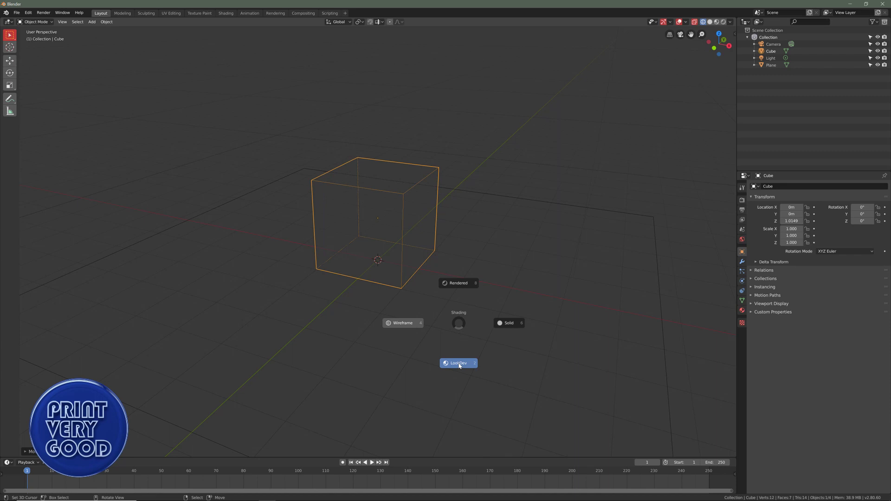
click(459, 365)
key(z)
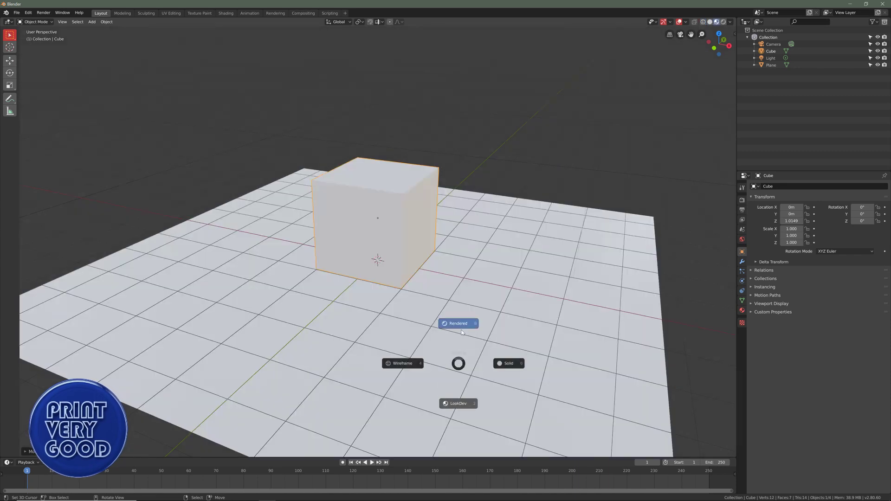
click(458, 324)
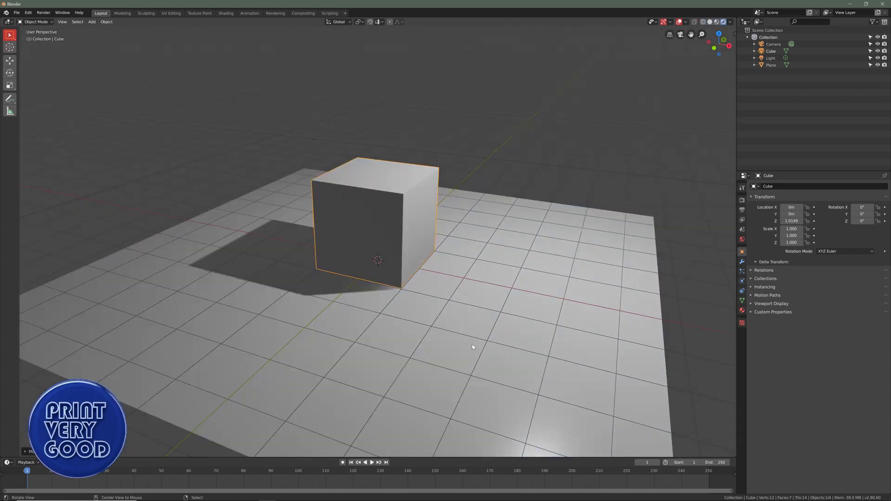
middle_drag(472, 344, 454, 346)
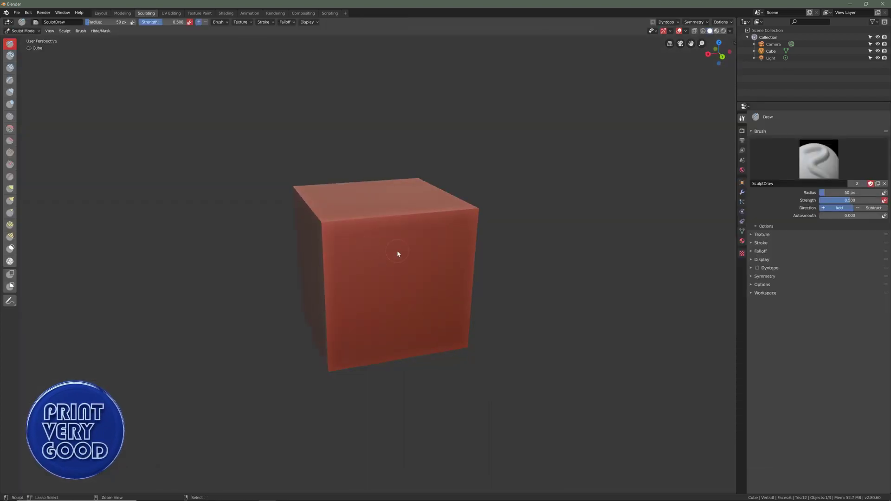
- Subdivide the sculpt cube with Ctrl+5 and orbit to inspect the brush strokes
key(ctrl+5)
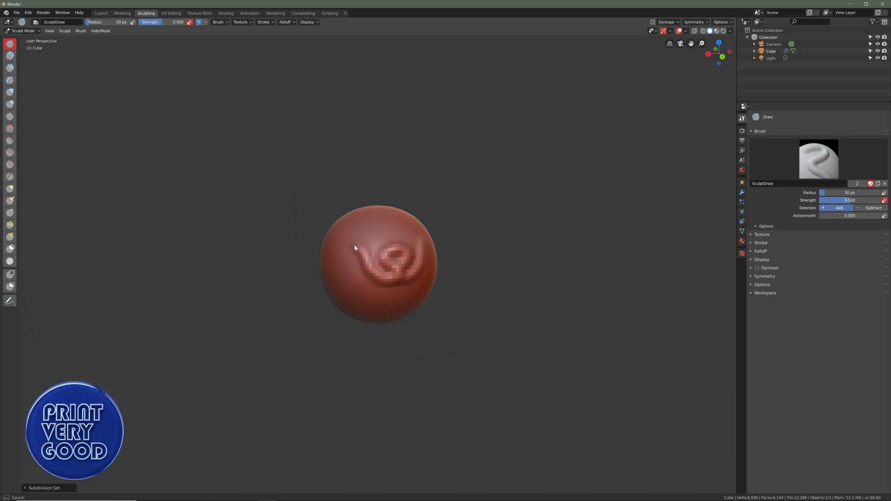
mouse_move(407, 325)
alt+mouse_down()
mouse_move(378, 205)
mouse_move(422, 260)
mouse_move(426, 340)
mouse_move(413, 353)
mouse_move(378, 296)
mouse_move(377, 275)
alt+mouse_up()
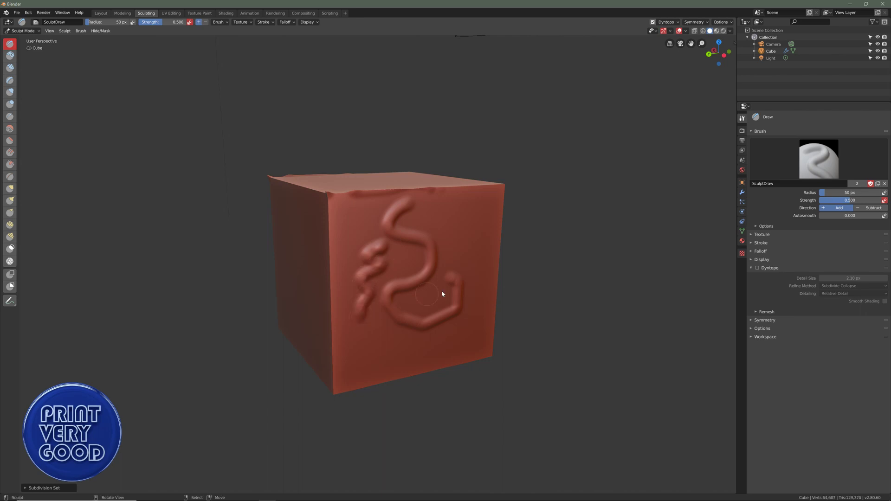
middle_drag(441, 294, 417, 291)
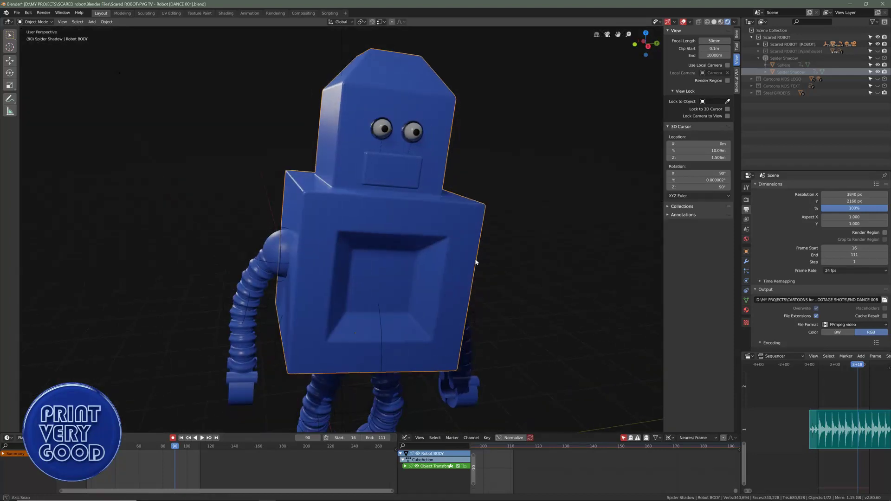
- Tilt the robot's mouth about Y to roughly 56° and key it at frame 90
middle_drag(482, 258, 428, 257)
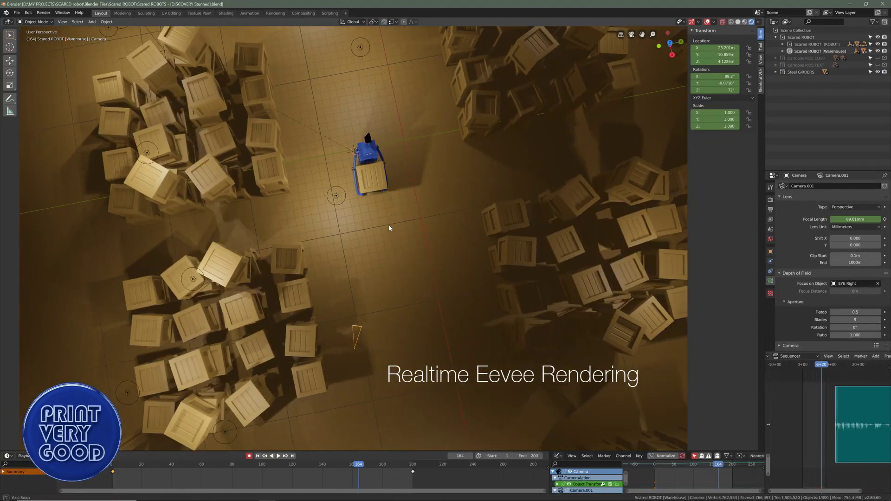
scroll(389, 224, down, 3)
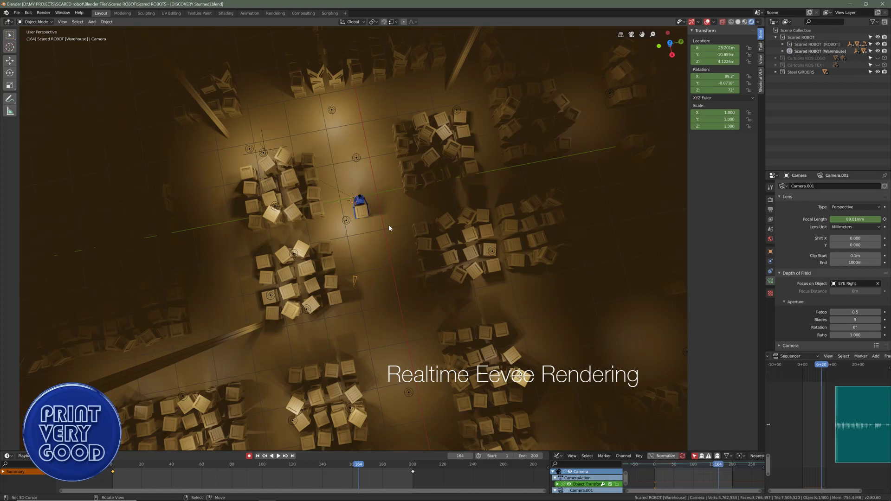
middle_drag(345, 210, 278, 244)
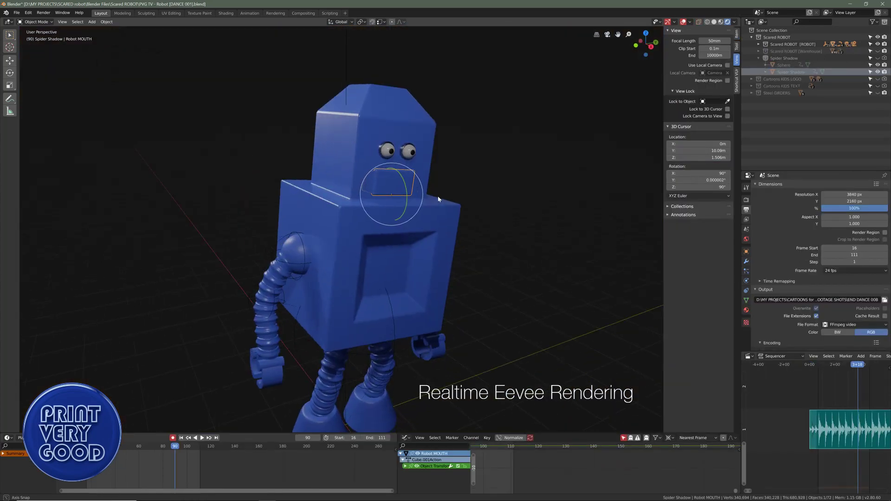
scroll(442, 200, up, 1)
drag(417, 177, 416, 175)
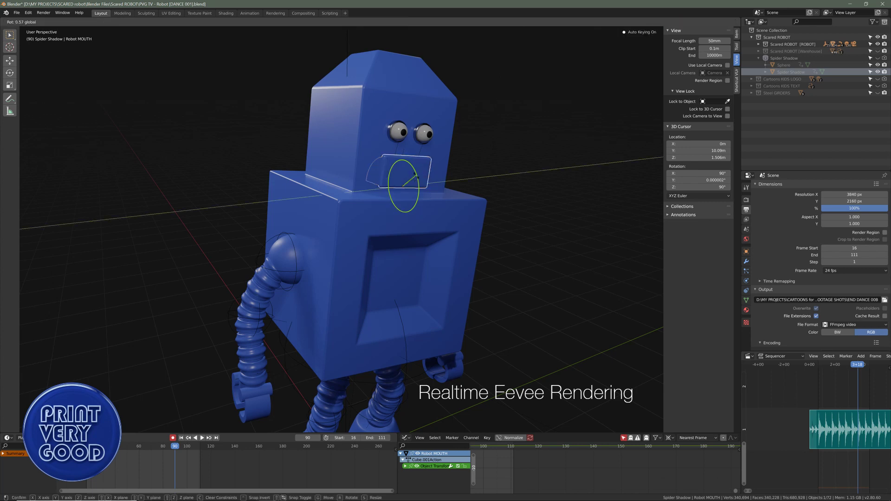
drag(478, 186, 483, 190)
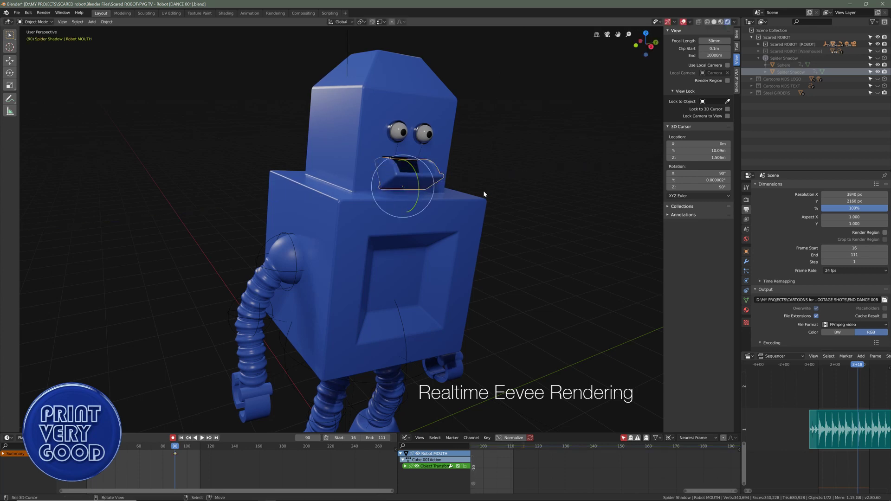
middle_drag(483, 191, 408, 183)
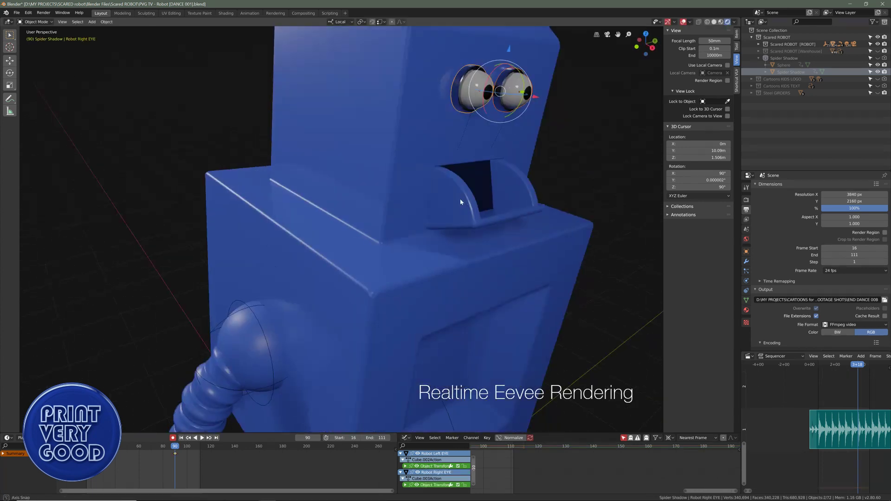
scroll(461, 196, up, 2)
middle_drag(399, 269, 402, 203)
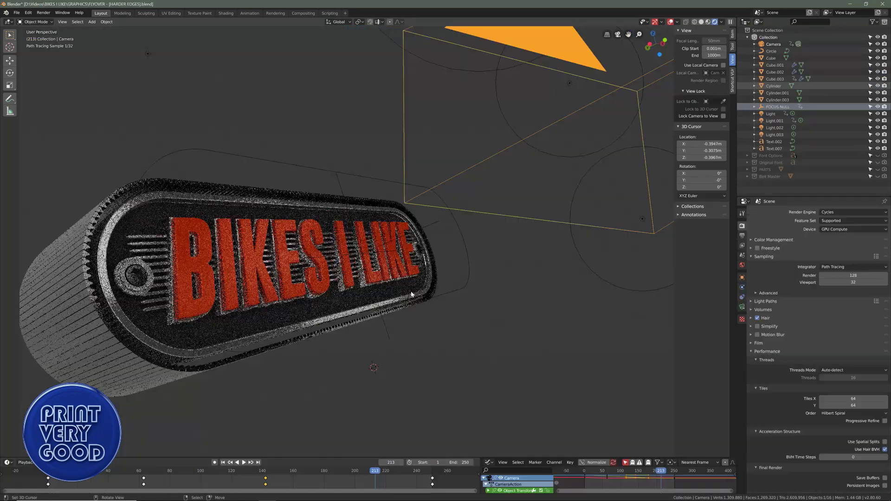
- Orbit to a frontal view of the BIKES I LIKE logo and render frame 213
mouse_move(399, 204)
middle_down()
mouse_move(380, 200)
mouse_move(378, 228)
middle_up()
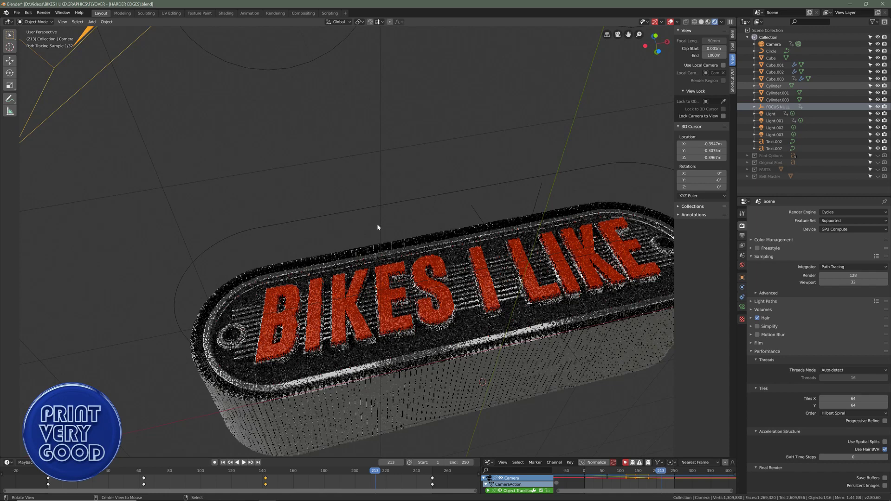
middle_drag(380, 175, 397, 190)
scroll(399, 196, up, 6)
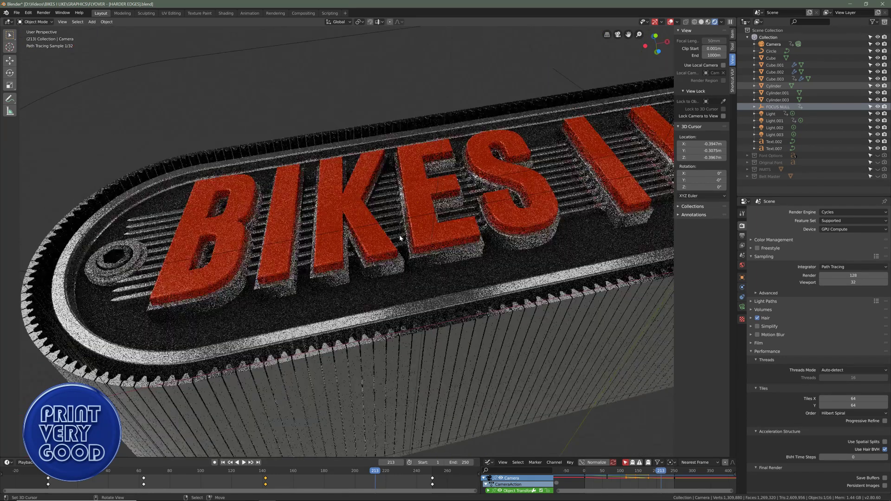
middle_drag(400, 236, 364, 258)
key(F12)
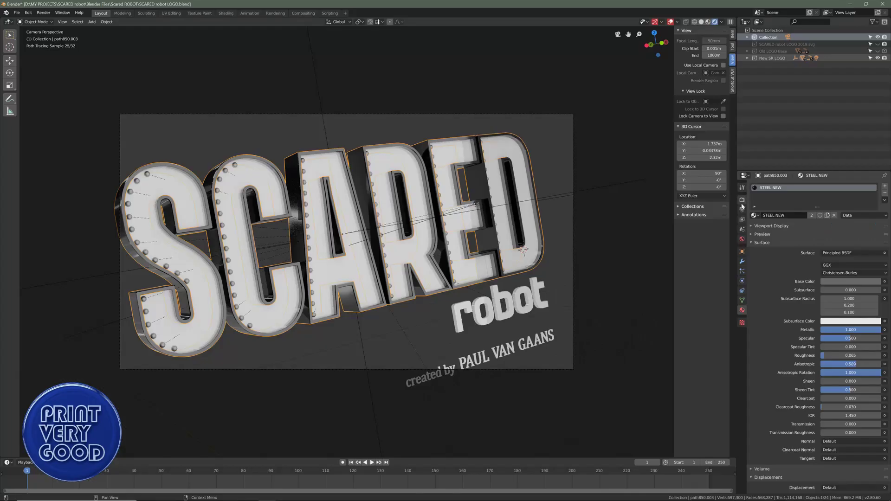
- Set render tiles to 256 × 256 under Performance and re-render the SCARED robot logo
click(742, 200)
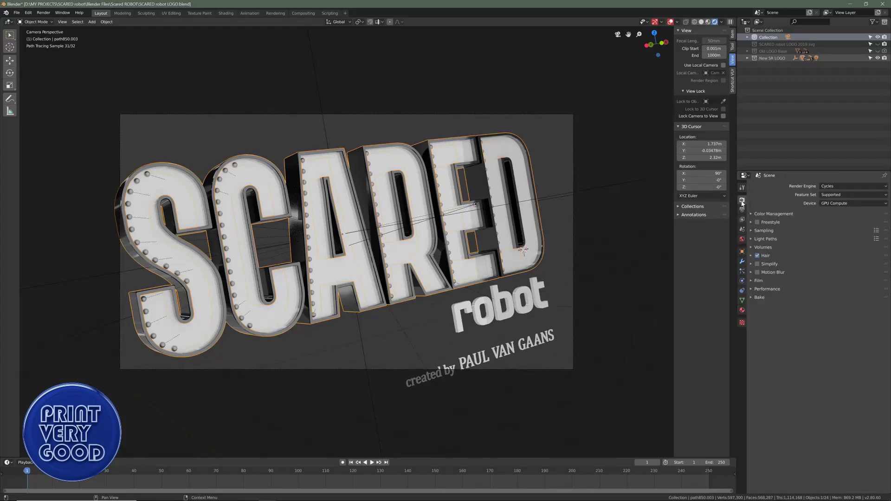
click(751, 289)
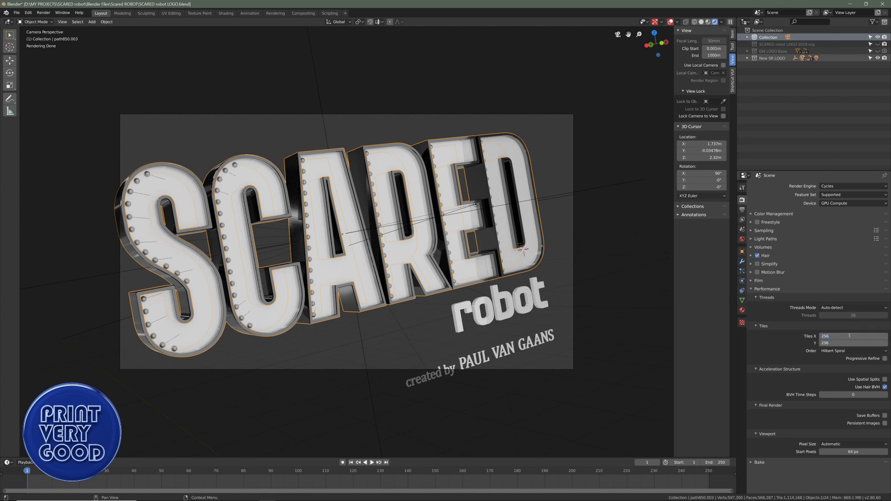
key(Return)
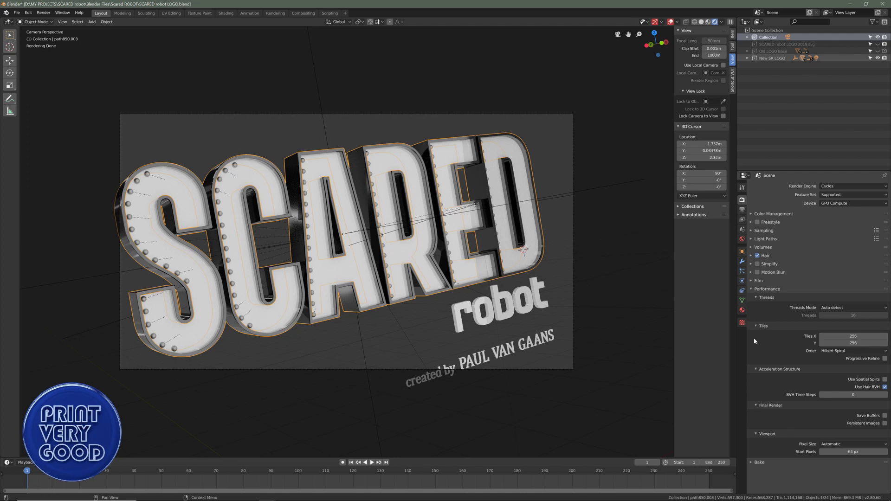
click(753, 288)
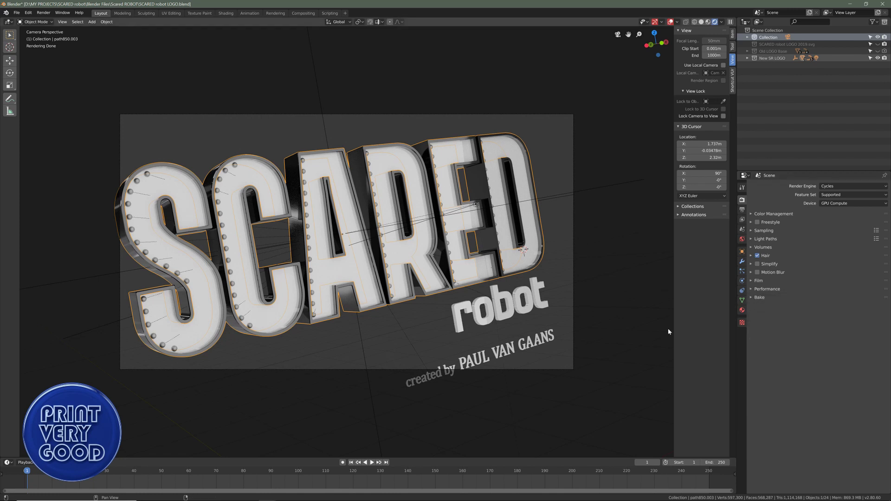
key(F12)
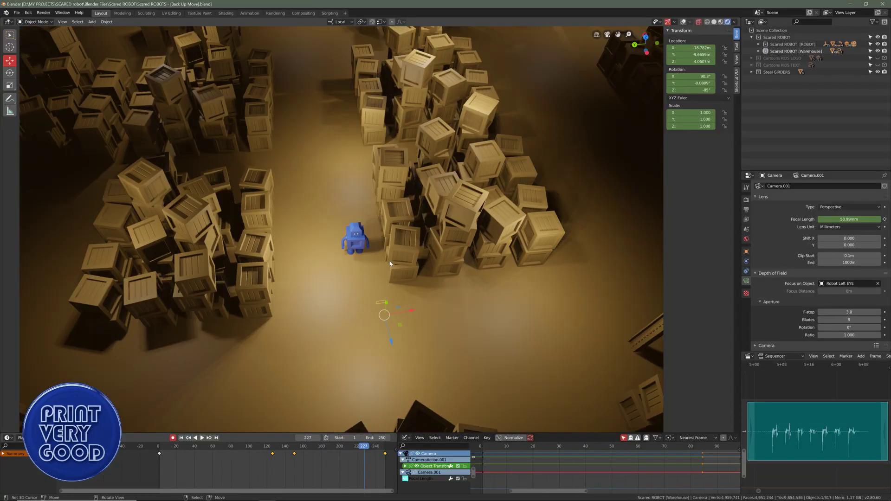
middle_drag(398, 250, 399, 238)
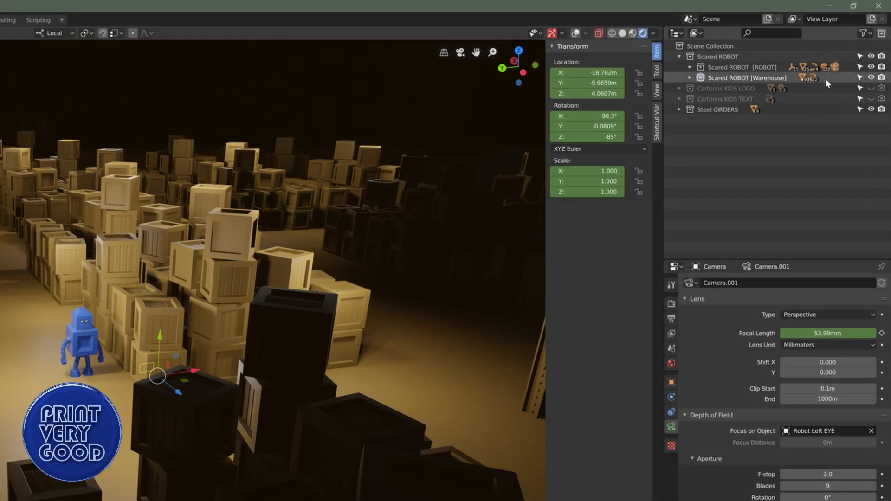
click(871, 78)
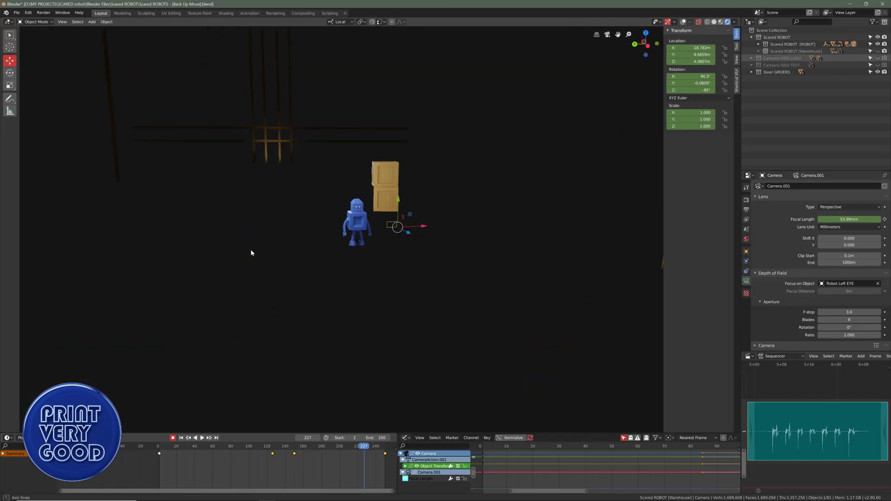
middle_drag(250, 249, 352, 269)
click(683, 22)
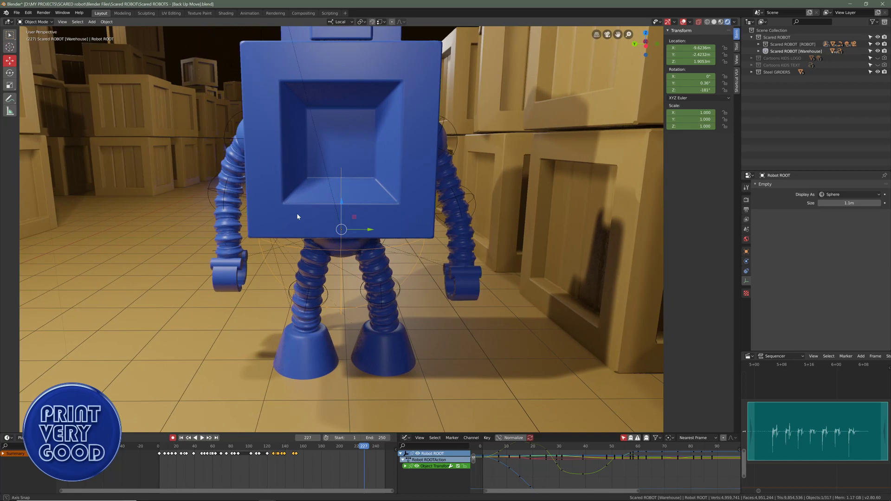
shift+middle_drag(297, 217, 318, 262)
scroll(318, 261, down, 6)
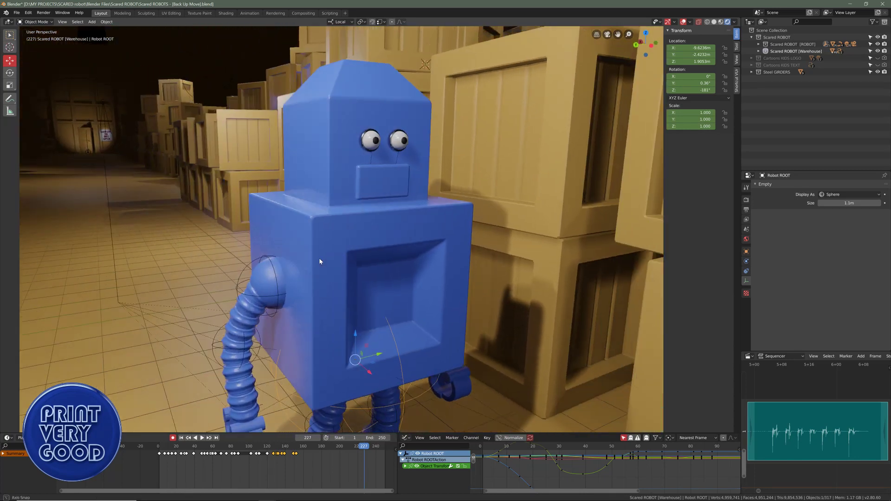
scroll(318, 261, down, 3)
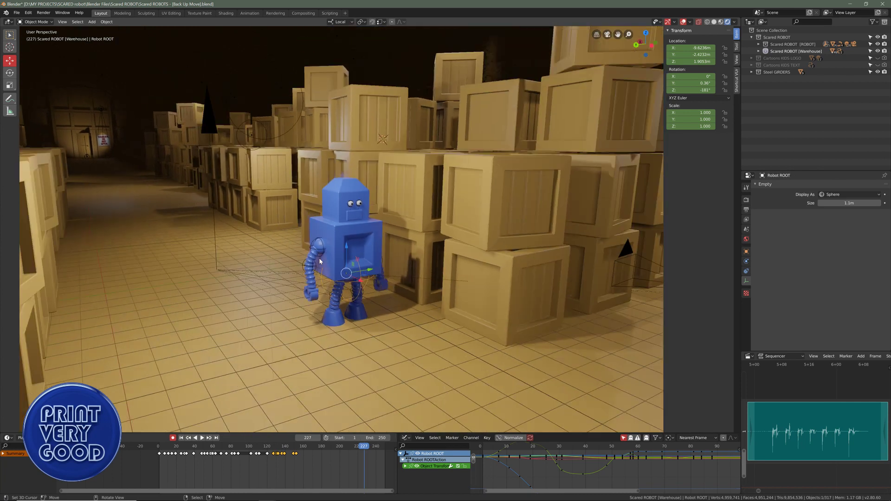
scroll(313, 266, down, 4)
scroll(338, 265, up, 12)
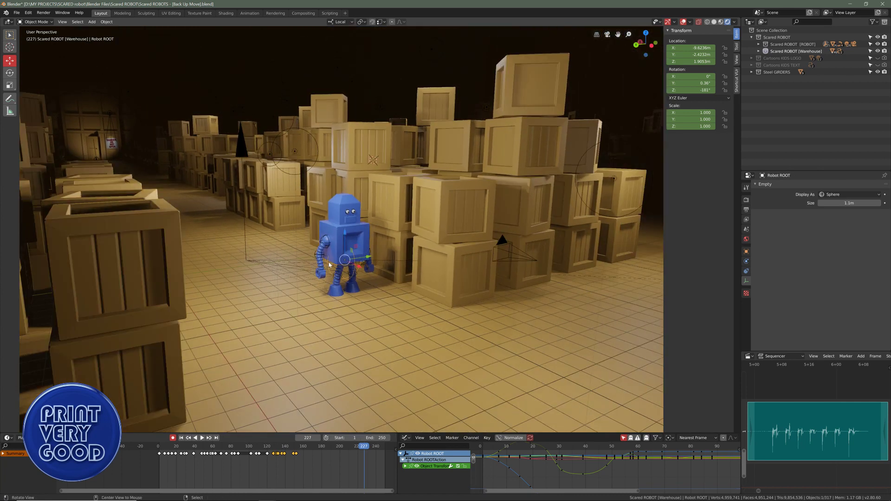
scroll(335, 262, down, 8)
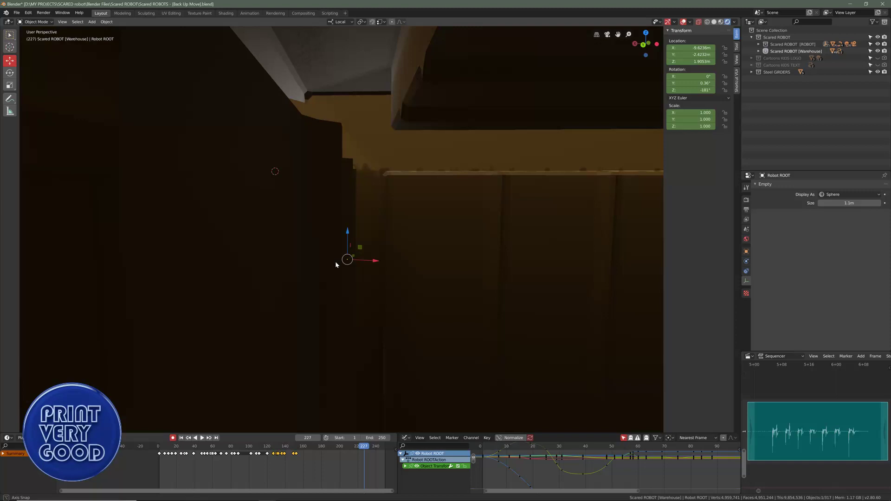
scroll(320, 262, down, 5)
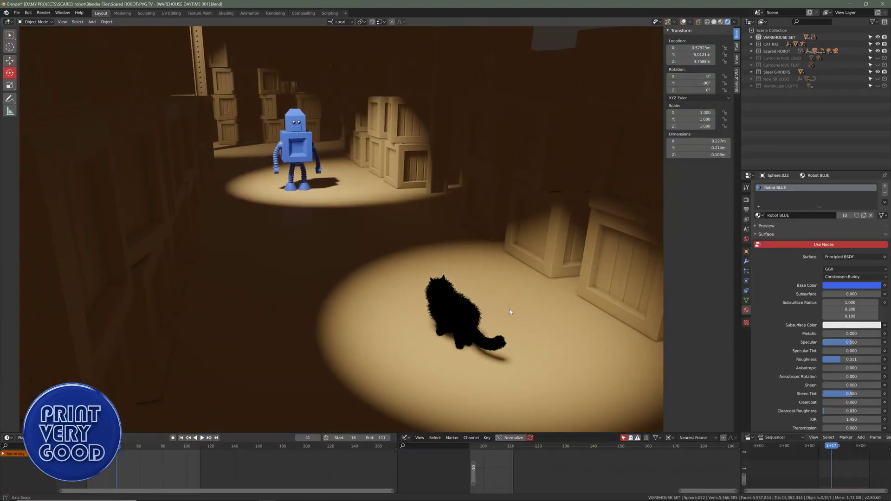
middle_drag(509, 312, 505, 305)
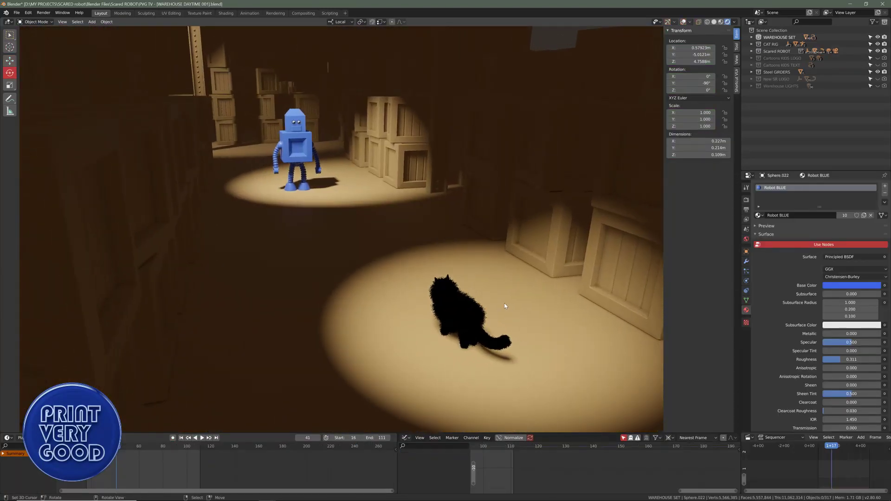
middle_drag(403, 187, 380, 196)
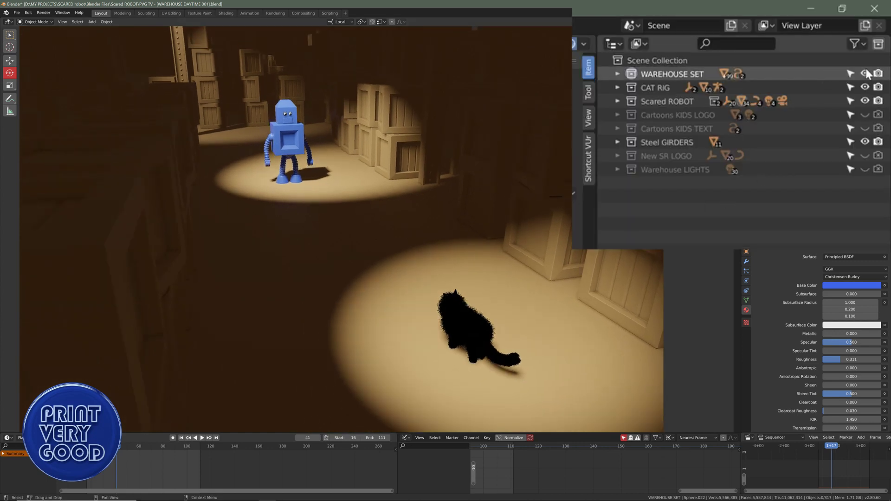
click(865, 74)
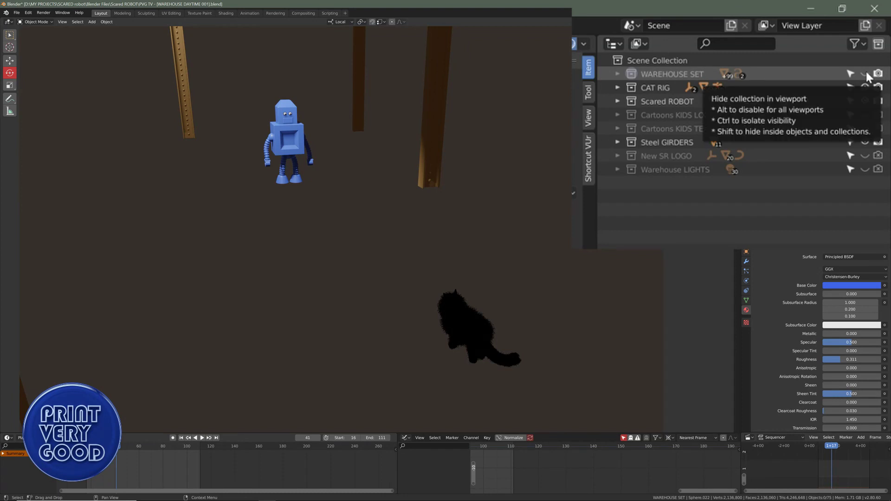
click(865, 74)
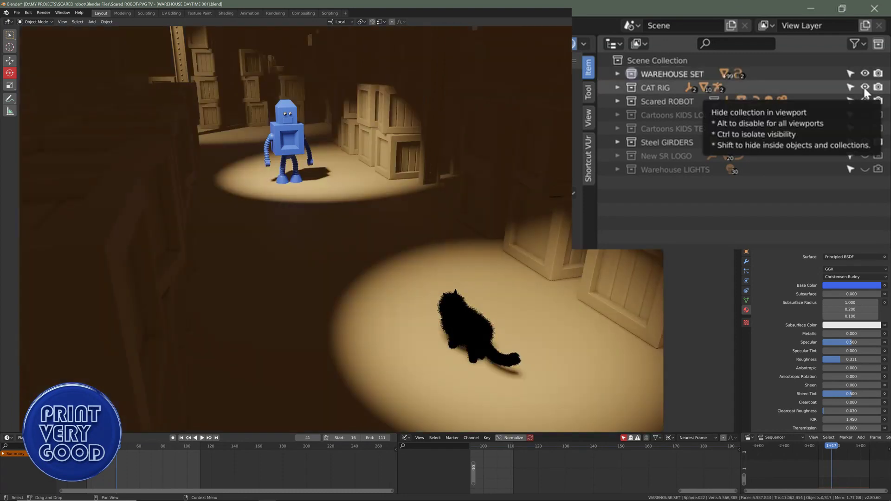
click(865, 87)
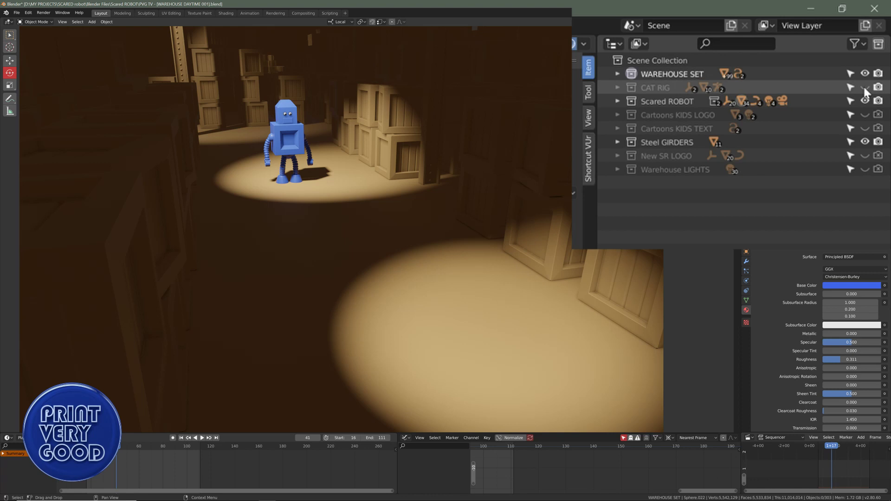
click(864, 87)
click(865, 100)
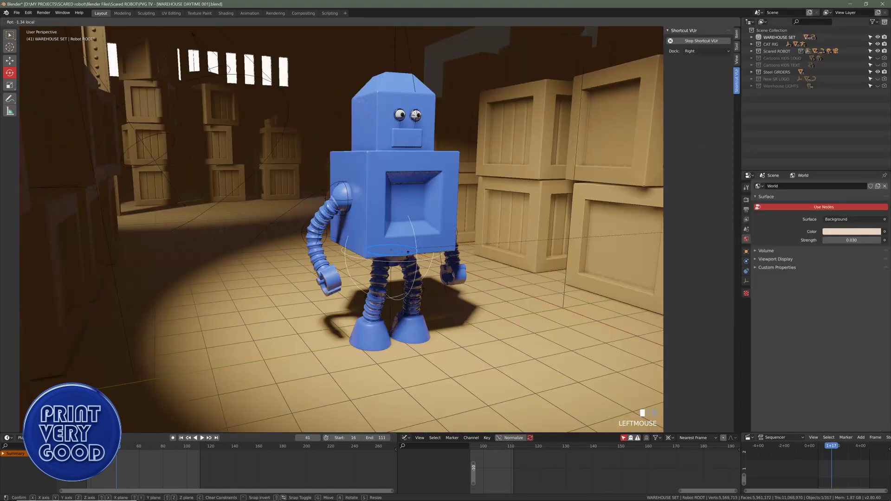
- Rotate the whole robot around its root, then cancel and undo the rotation
drag(661, 232, 328, 244)
click(462, 355)
key(ctrl+z)
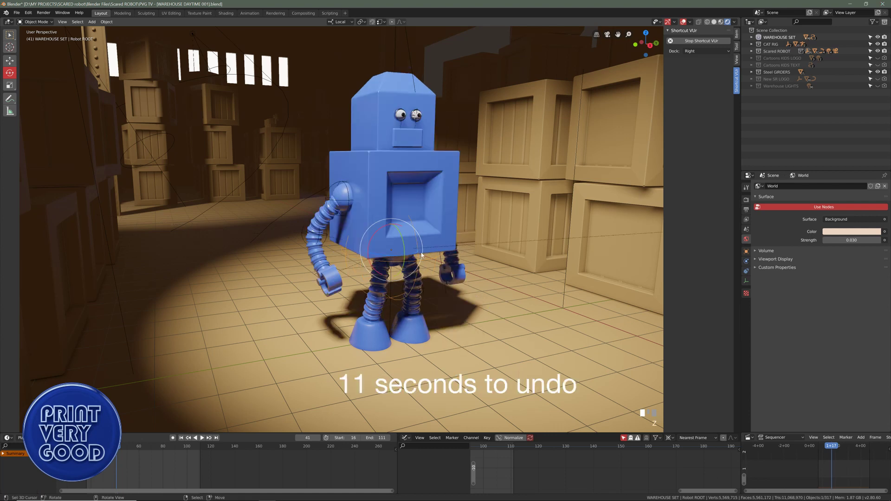
- Select the robot's right elbow and orbit to look down on the robot
click(326, 237)
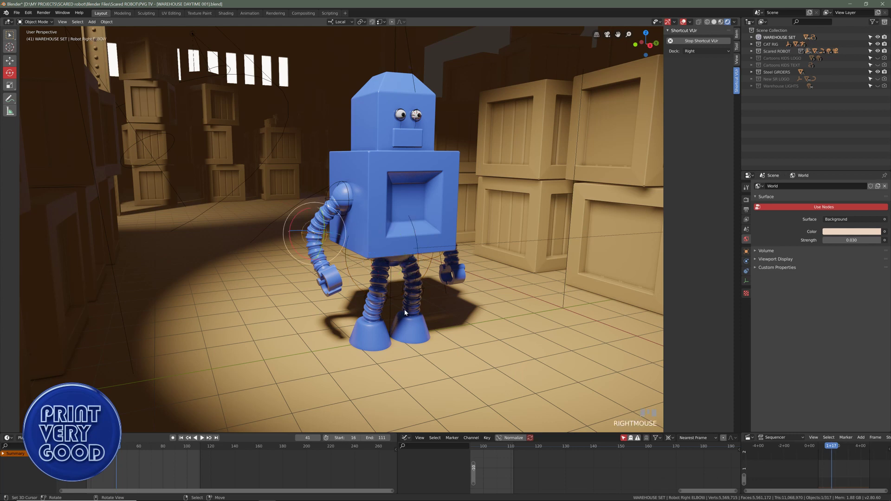
scroll(459, 318, down, 3)
scroll(458, 315, down, 5)
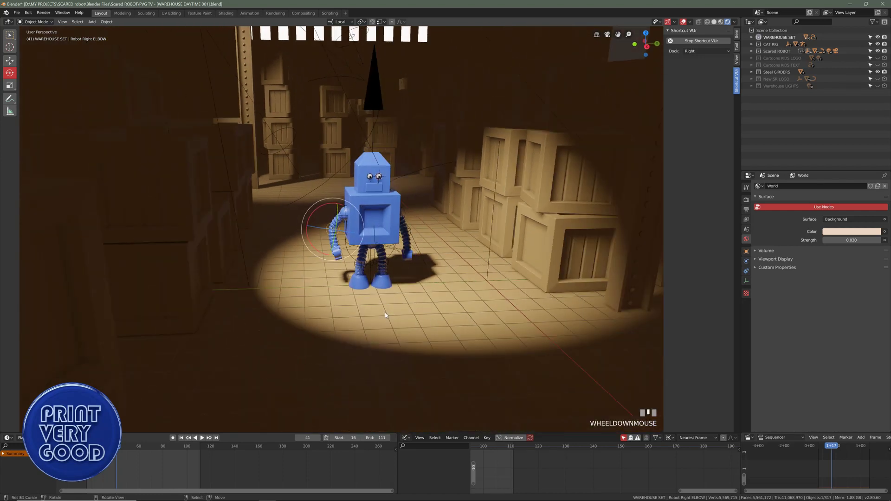
middle_drag(385, 312, 369, 275)
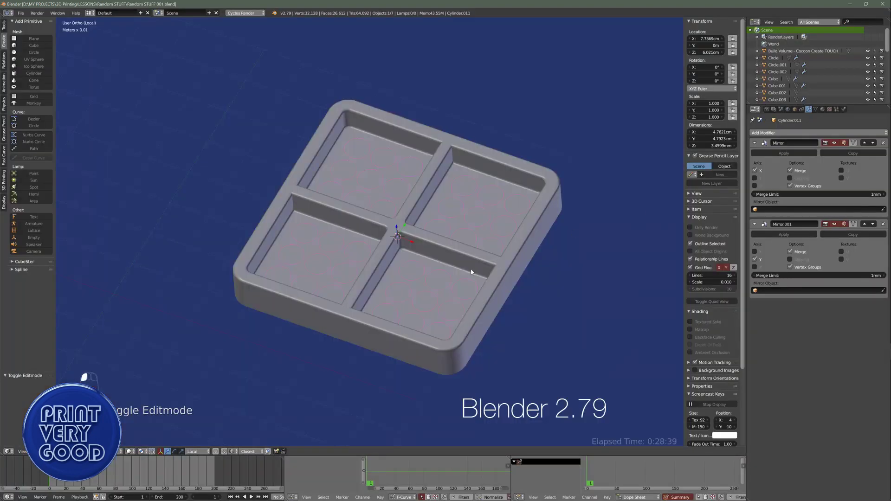
- Give the tray a Boolean modifier set to Difference with the Carve solver
right_click(559, 193)
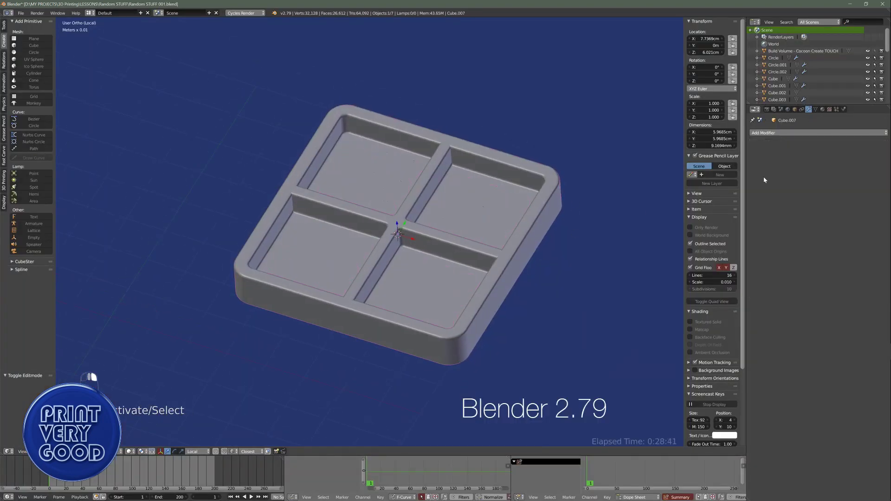
click(781, 134)
click(751, 164)
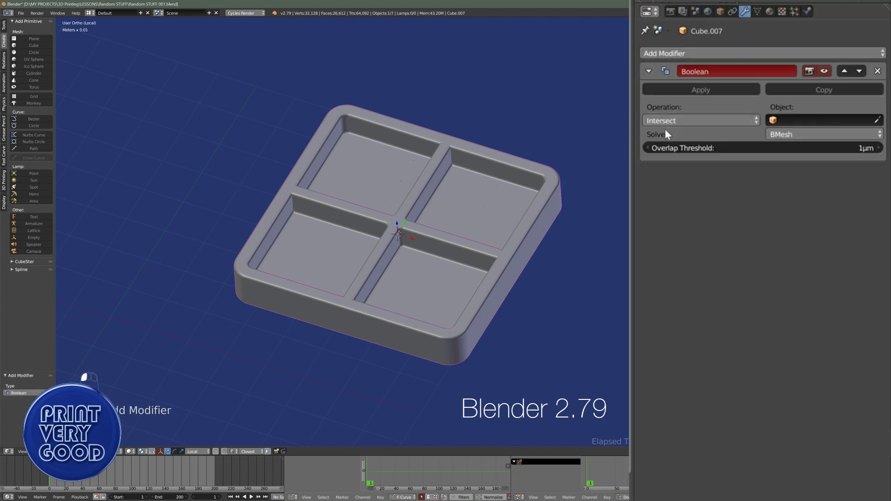
click(783, 172)
click(765, 145)
click(792, 134)
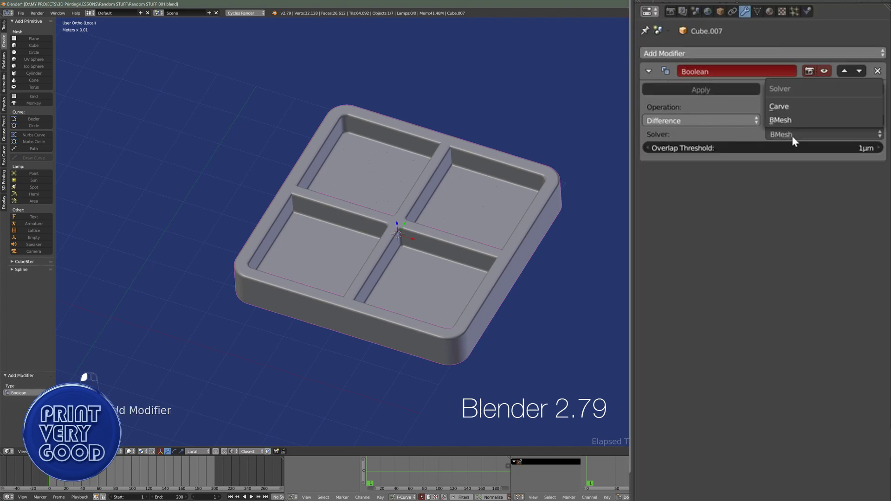
click(790, 106)
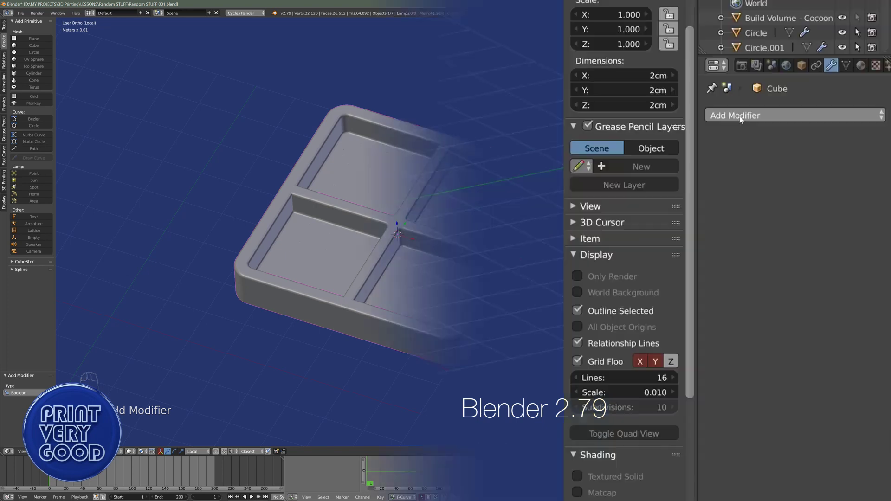
- Add a second Boolean modifier and start changing its solver
click(789, 115)
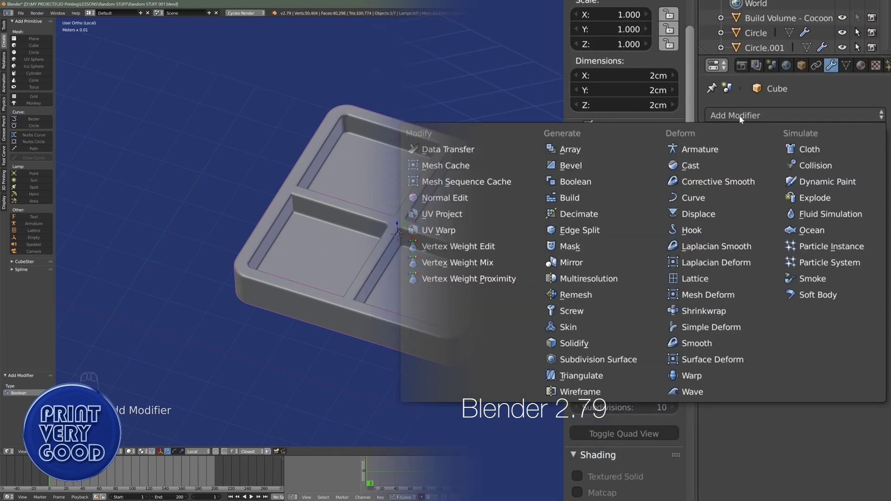
click(588, 182)
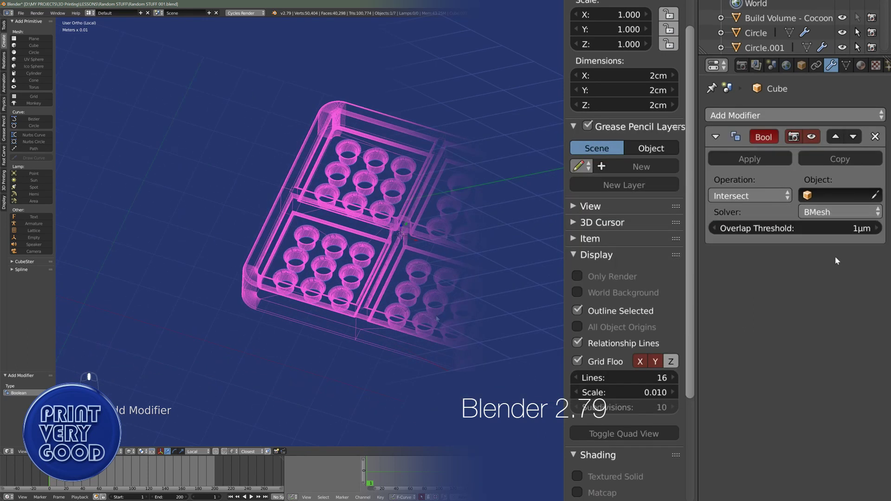
click(844, 221)
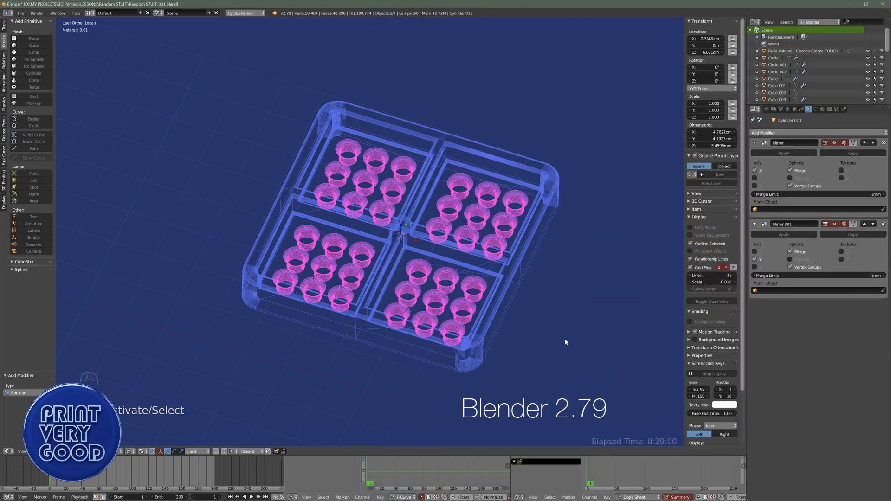
- In wireframe, send the tray's cutter cylinders to a hidden layer
key(KP_Divide)
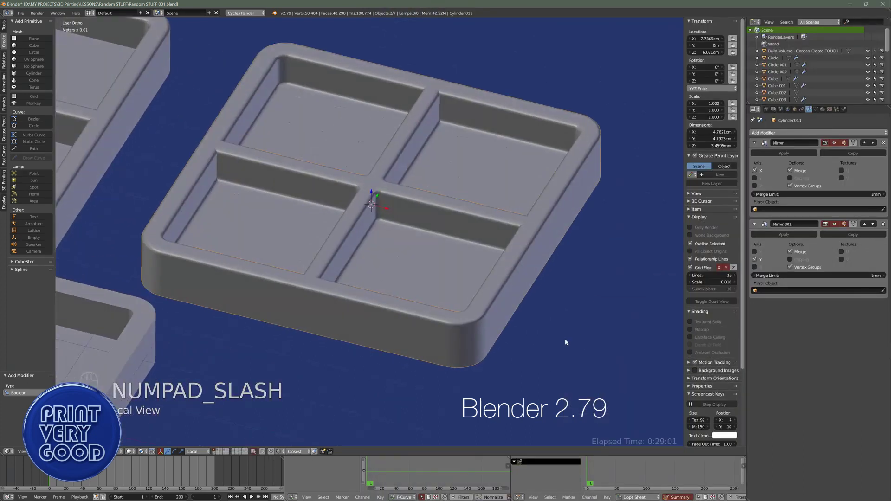
right_click(477, 189)
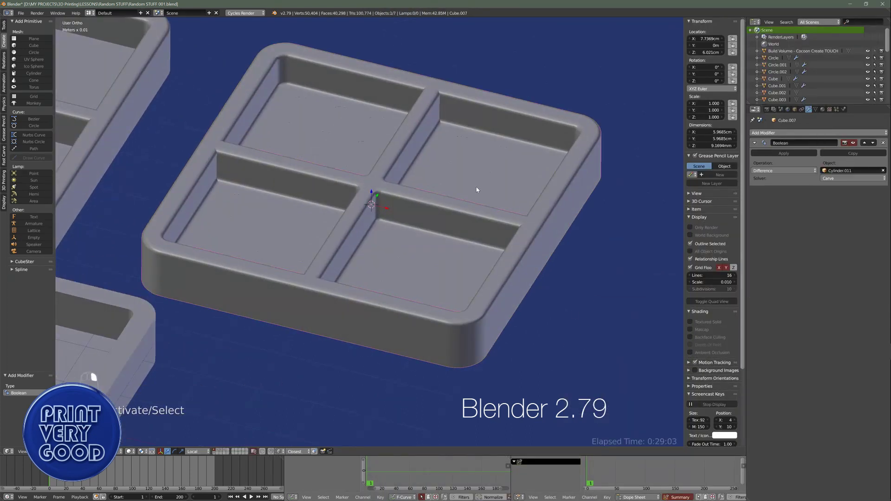
key(z)
right_click(476, 189)
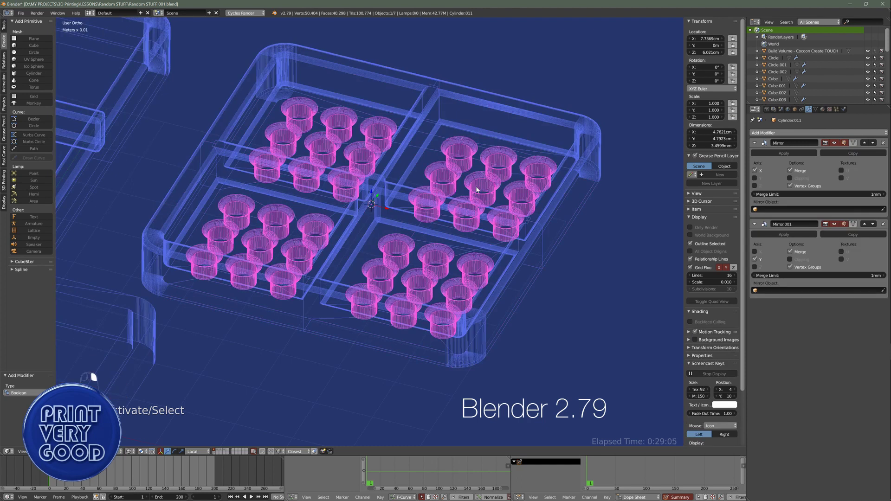
key(m)
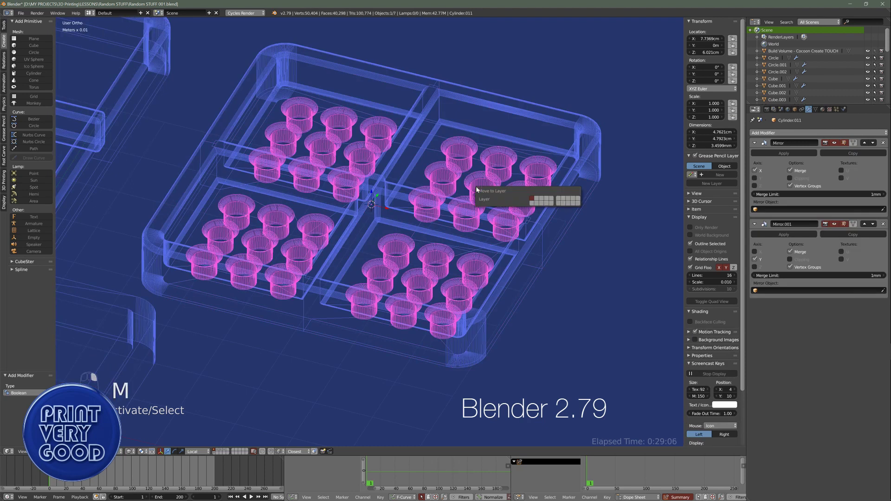
click(552, 201)
- Return to solid shading and orbit to inspect the punched holes in the tray compartments
key(z)
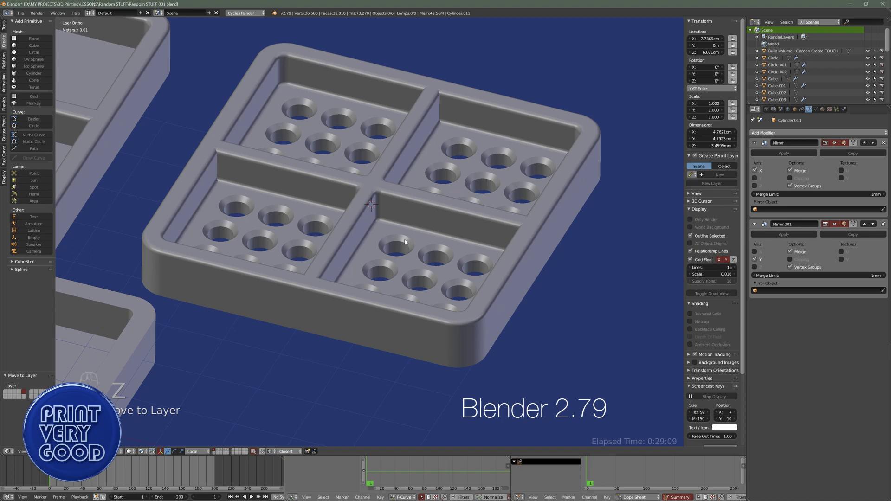
scroll(313, 295, down, 3)
middle_drag(312, 296, 395, 172)
scroll(395, 172, up, 3)
scroll(395, 172, down, 3)
middle_drag(428, 132, 318, 97)
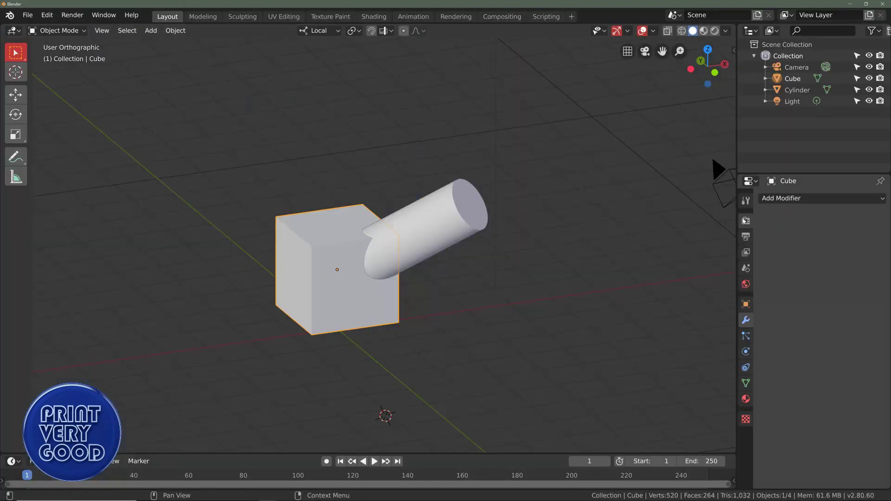
click(776, 201)
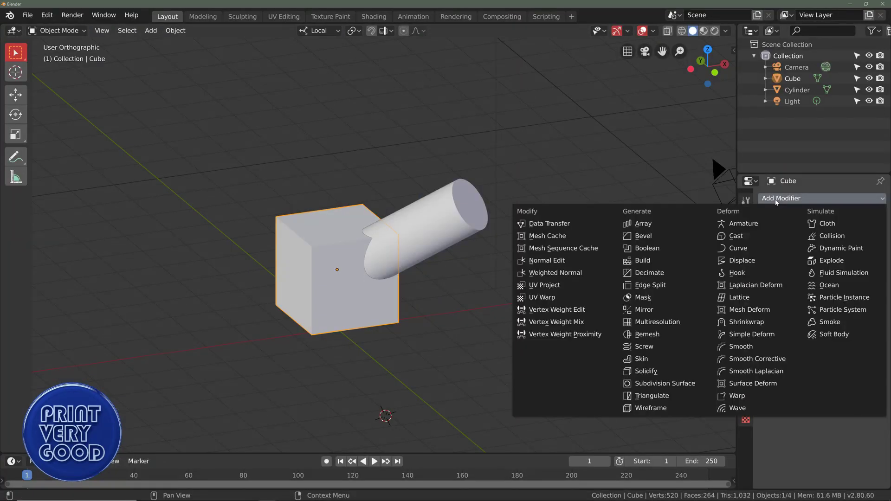
- Add a Boolean modifier to the 2.80 cube, defaulting to Difference
click(661, 248)
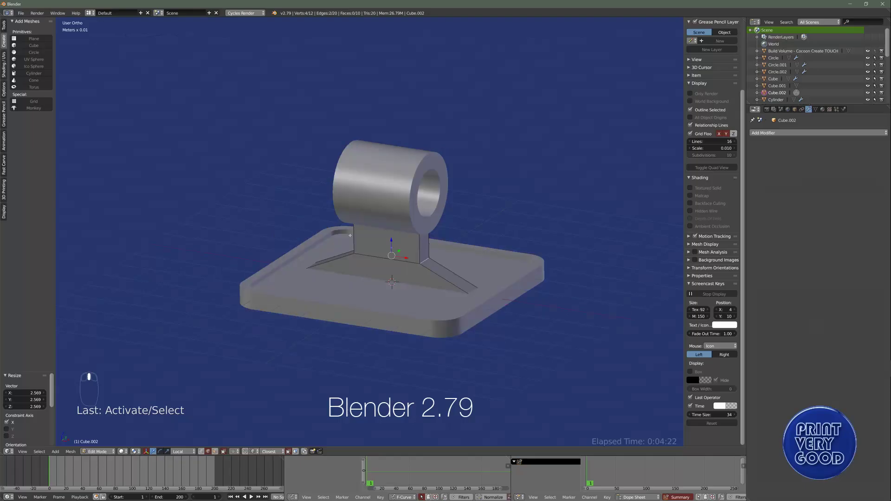
- Move the selected faces along Z and apply a smaller bevel to the fillet edges
key(g)
key(z)
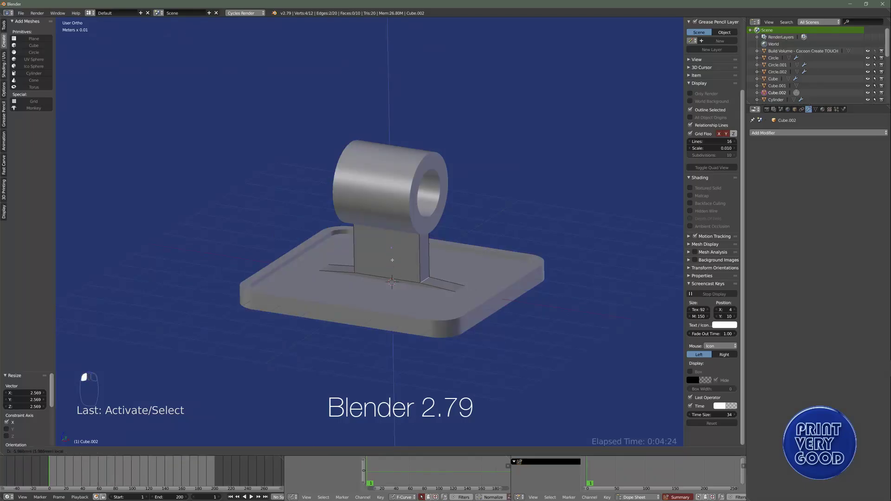
key(ctrl+b)
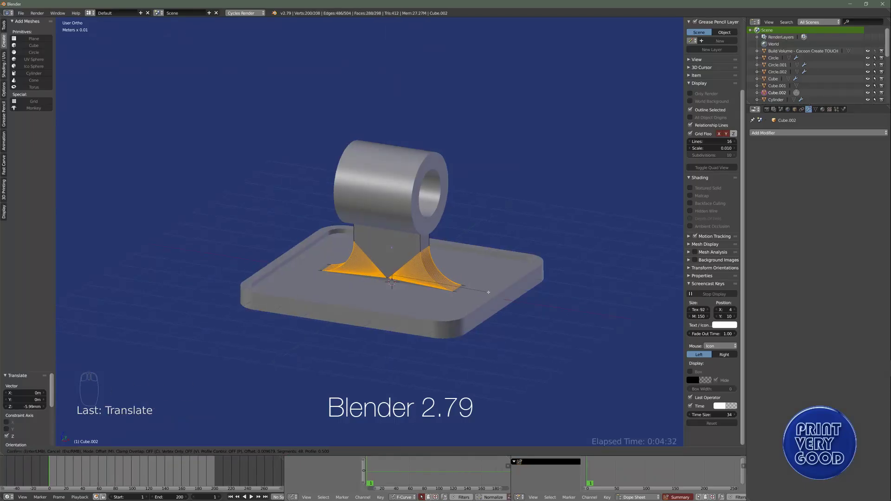
click(464, 293)
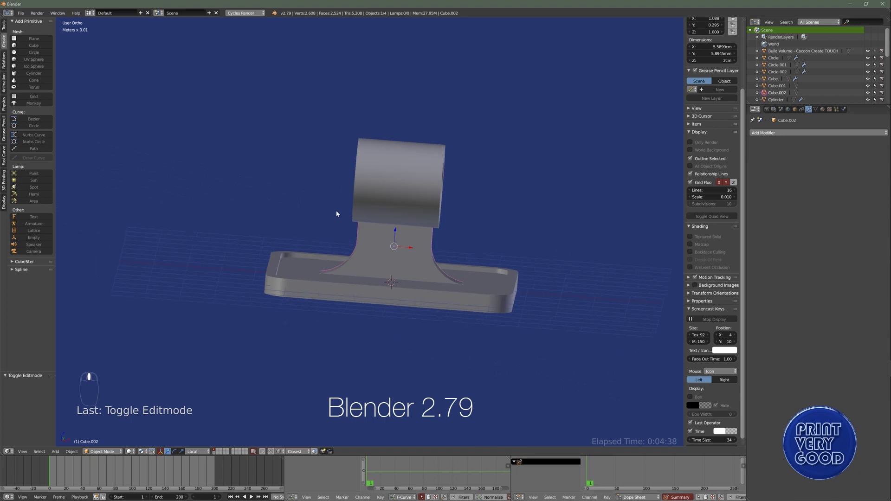
click(496, 240)
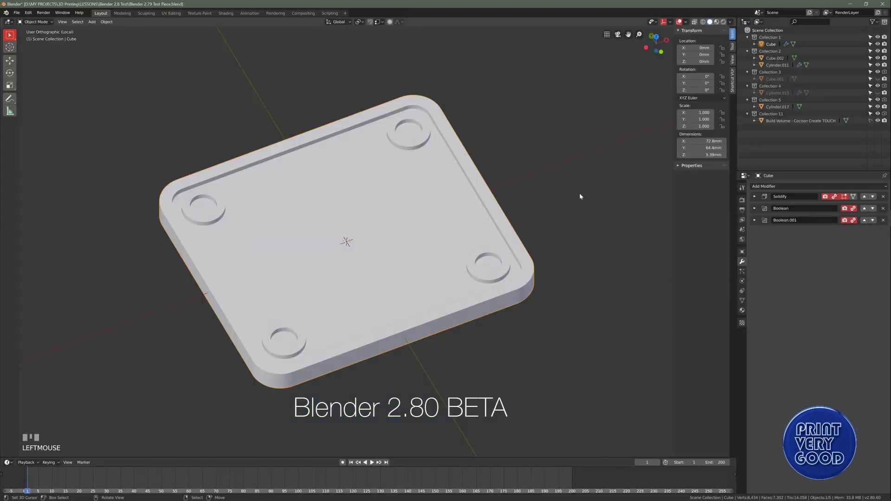
key(KP_Divide)
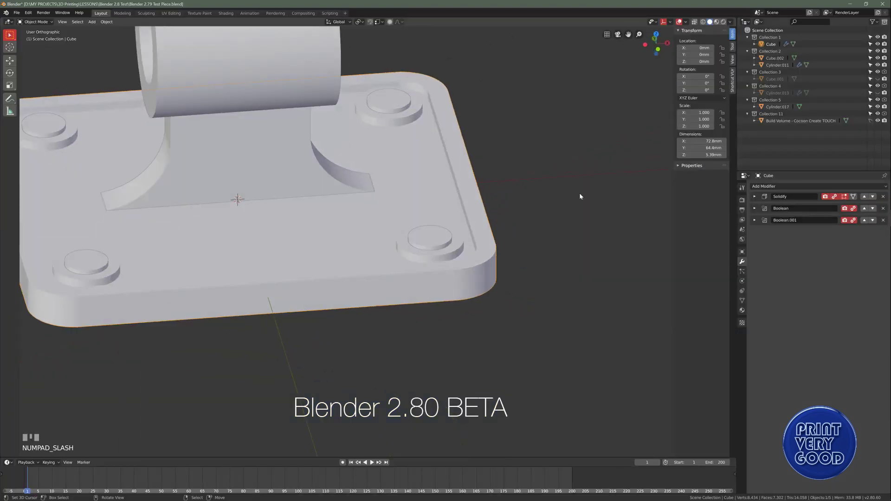
mouse_move(411, 314)
middle_down()
mouse_move(464, 322)
mouse_move(416, 328)
middle_up()
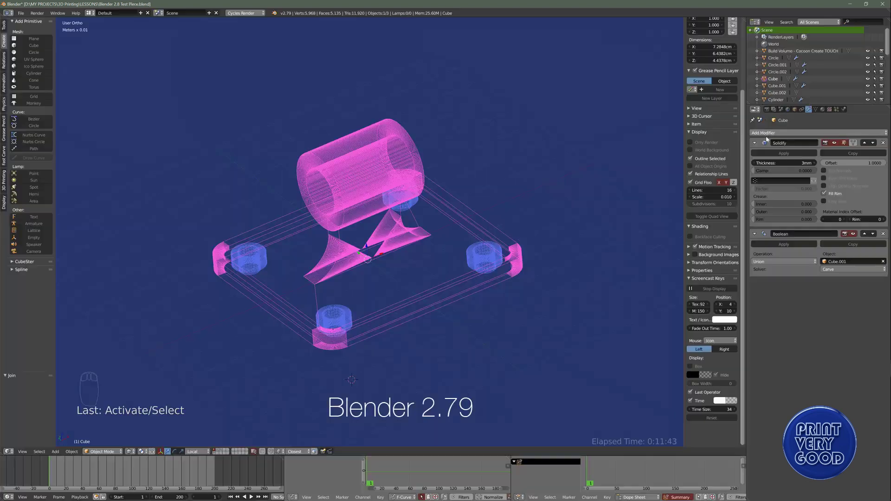
- Add a Boolean modifier set to Union on the base
click(818, 133)
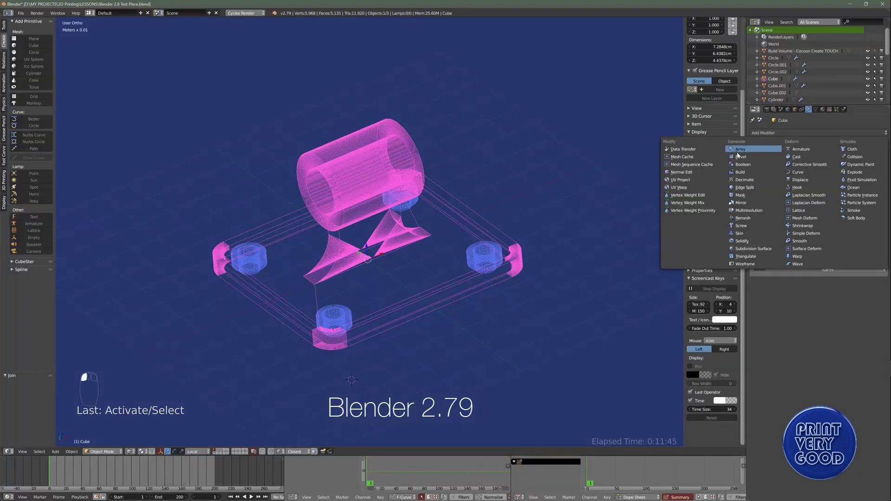
click(742, 160)
click(770, 311)
click(769, 296)
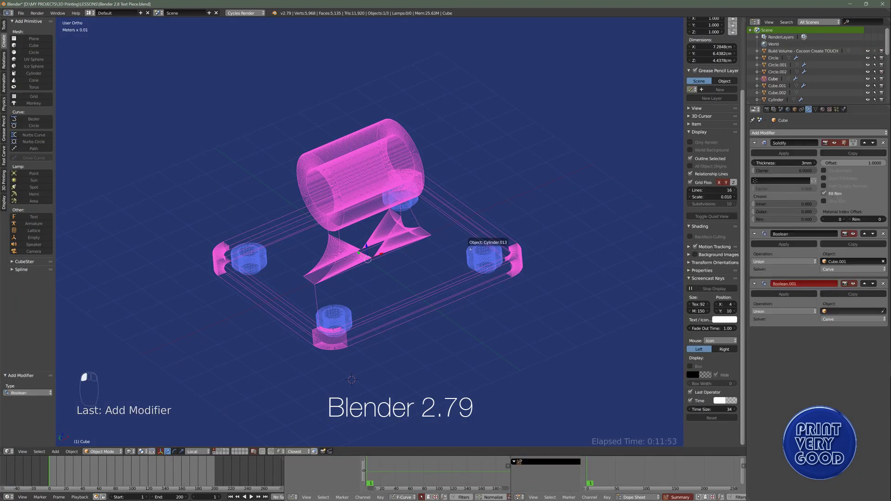
middle_drag(499, 256, 370, 320)
- Move the peg cylinders to another layer
right_click(320, 311)
key(m)
click(513, 336)
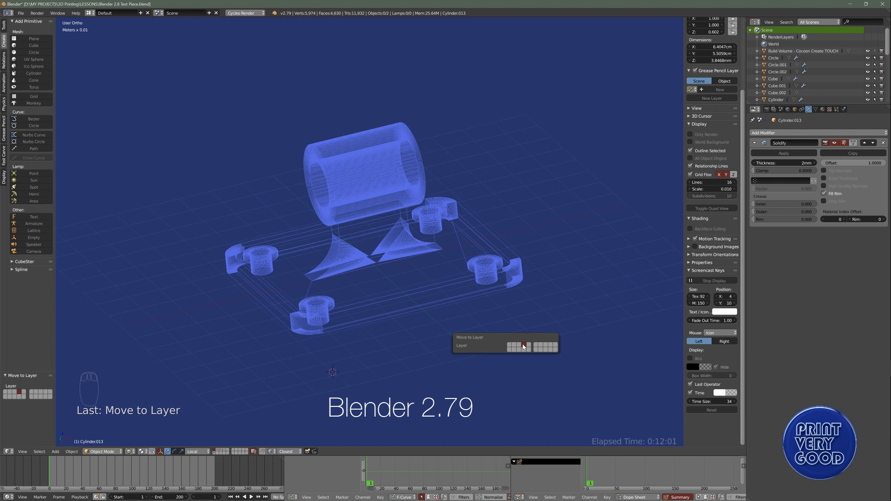
key(z)
key(z)
middle_drag(419, 348, 489, 278)
- Add a third Boolean modifier to the base Cube and view Slic3r's sliced toolpath preview
right_click(489, 279)
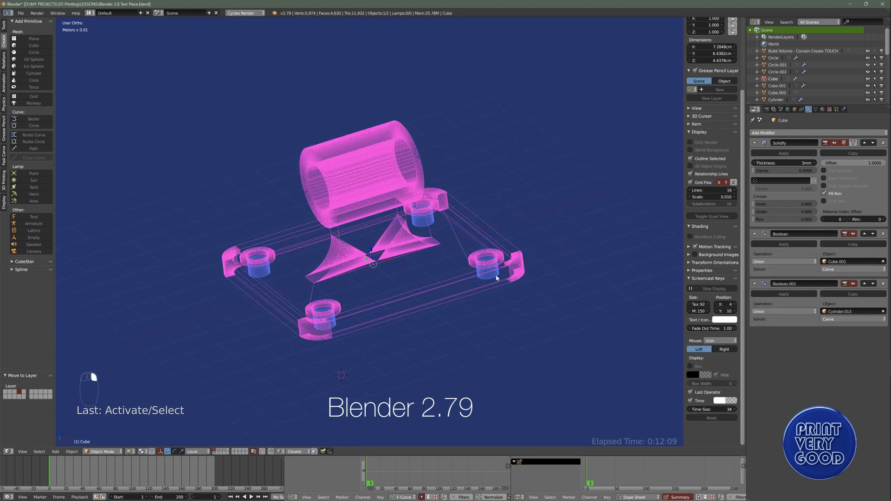
ctrl+click(755, 144)
click(755, 145)
click(771, 132)
click(752, 164)
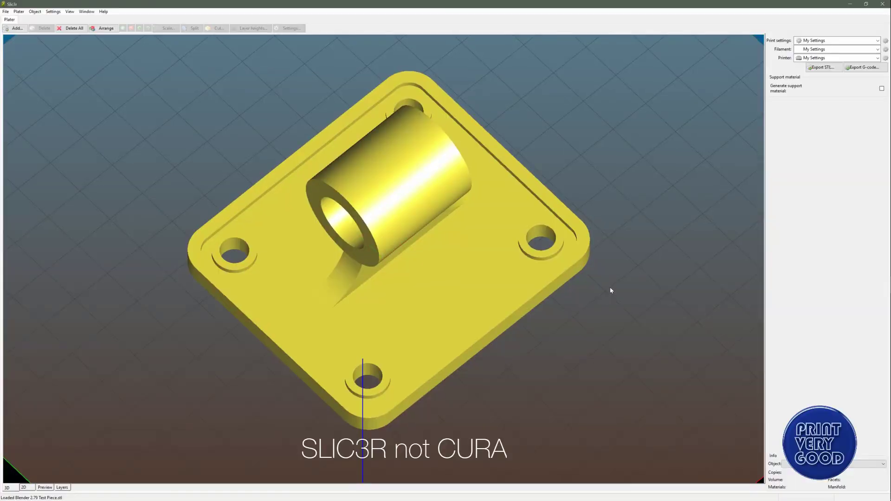
drag(610, 291, 586, 316)
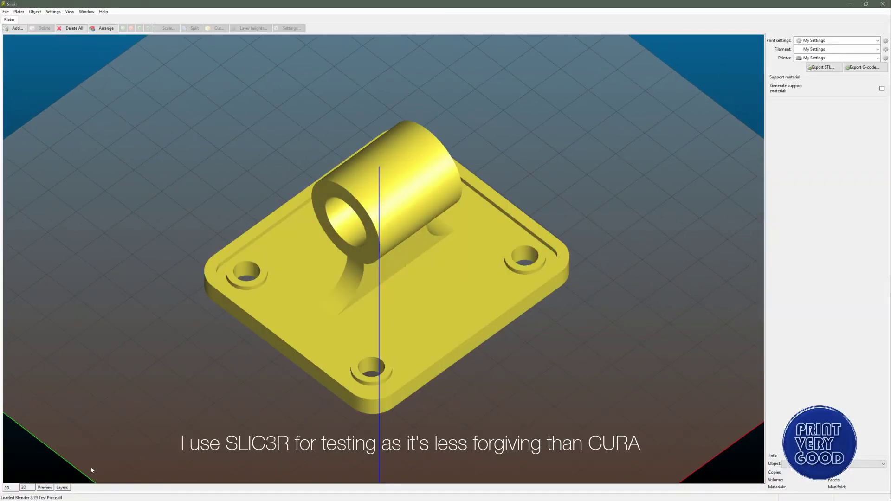
click(45, 487)
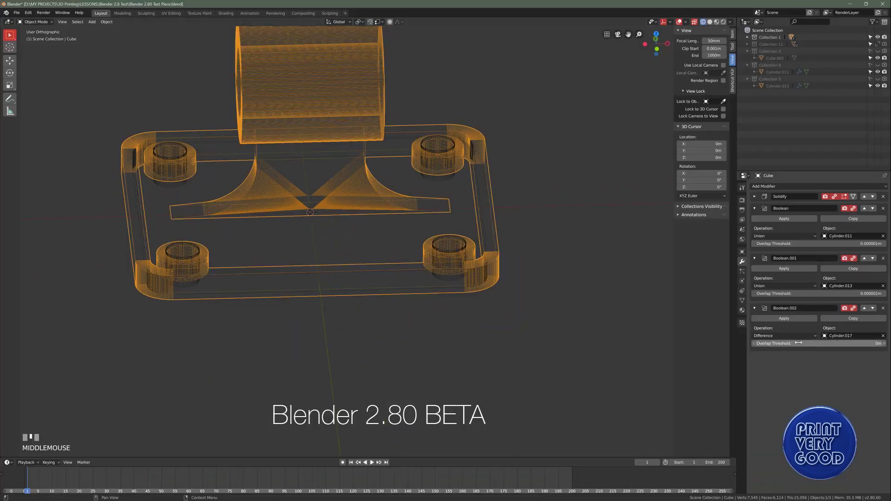
- Move Boolean.002 above Boolean.001 in the stack and orbit the shaded bracket
click(864, 308)
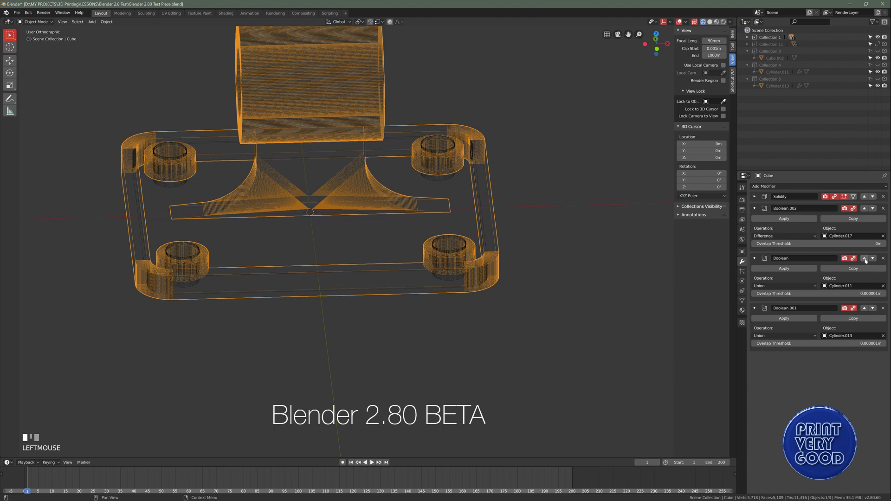
click(866, 215)
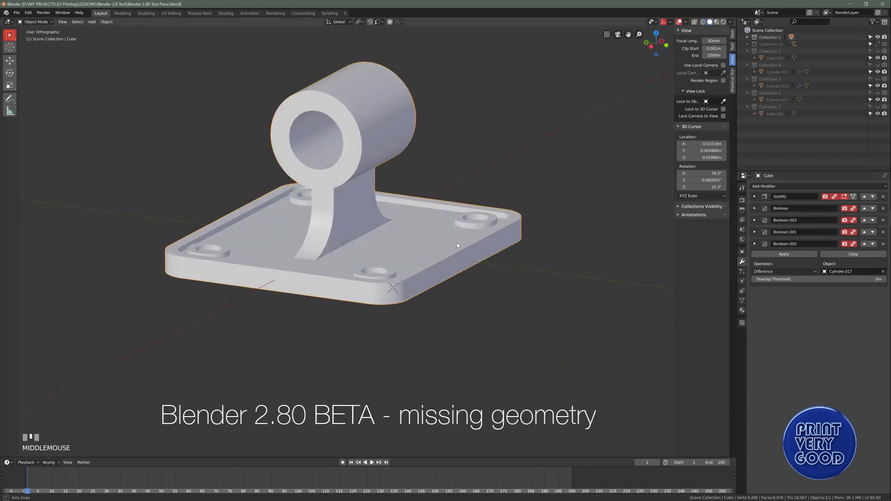
mouse_move(408, 205)
middle_down()
mouse_move(451, 210)
mouse_move(439, 200)
mouse_move(412, 212)
mouse_move(416, 248)
mouse_move(415, 223)
middle_up()
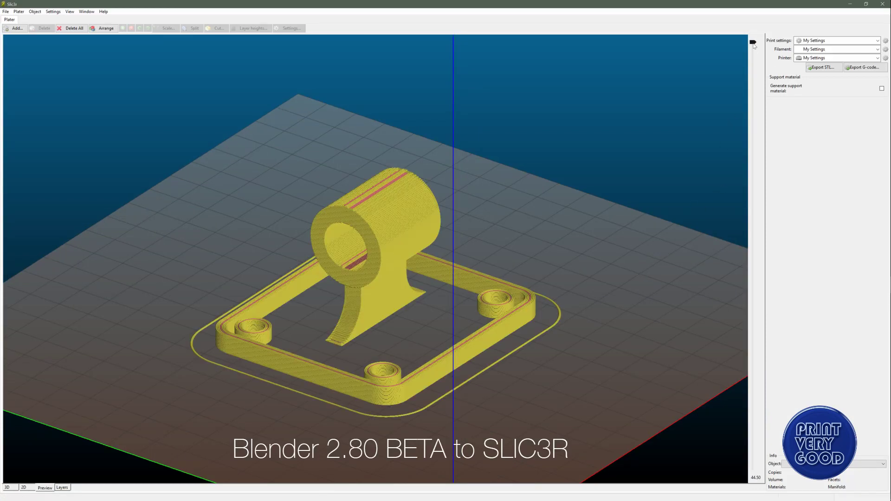
- Scrub Slic3r's layer slider down to the 2.79 part's base plate with four screw holes
drag(754, 45, 730, 451)
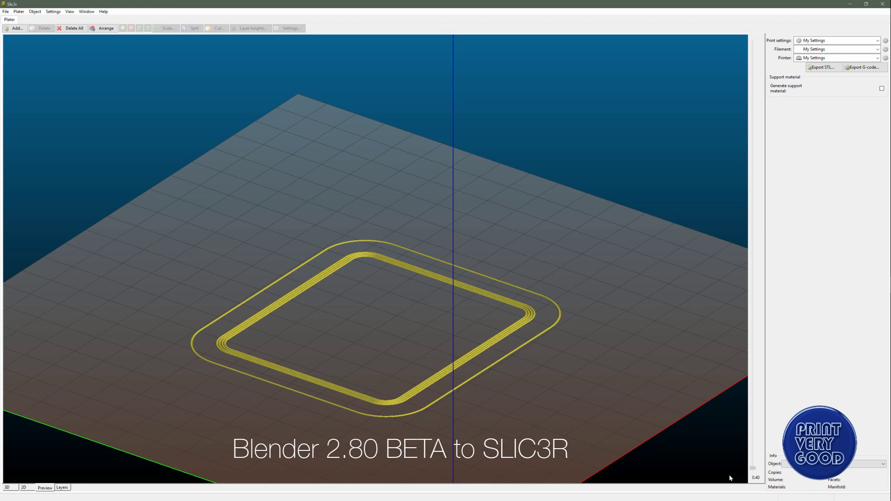
mouse_move(729, 472)
mouse_down()
mouse_move(730, 422)
mouse_move(733, 480)
mouse_up()
drag(752, 468, 753, 443)
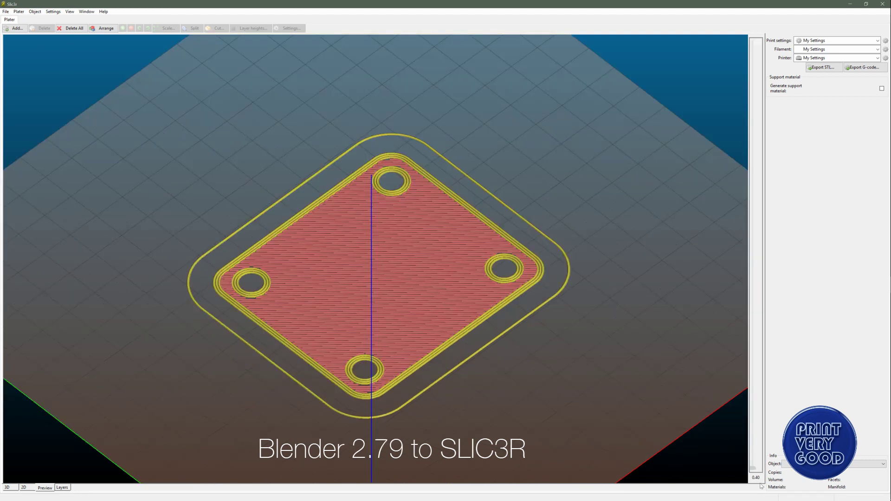
drag(753, 468, 708, 102)
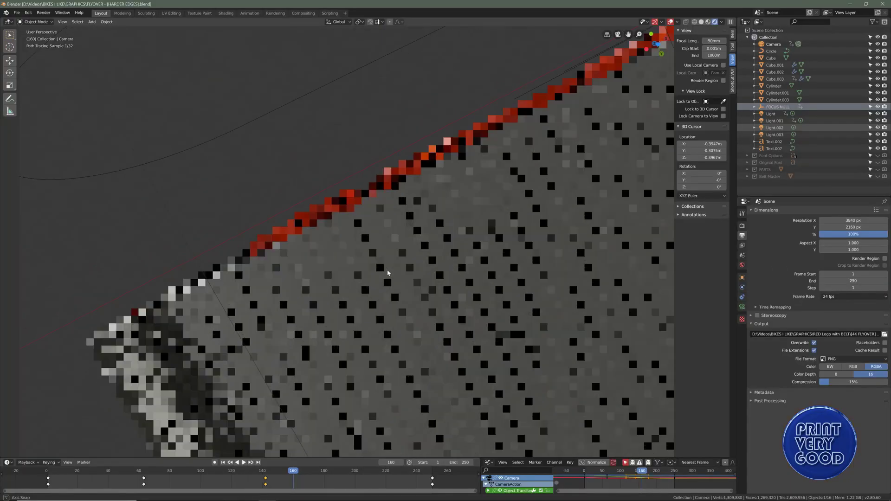
- Orbit the viewport render across the BIKES I LIKE logo lettering
middle_drag(388, 273, 471, 259)
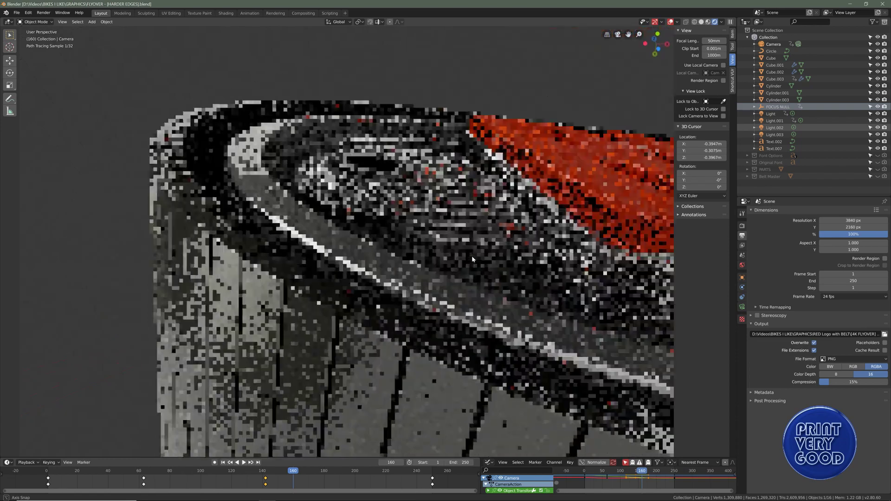
middle_drag(521, 281, 513, 280)
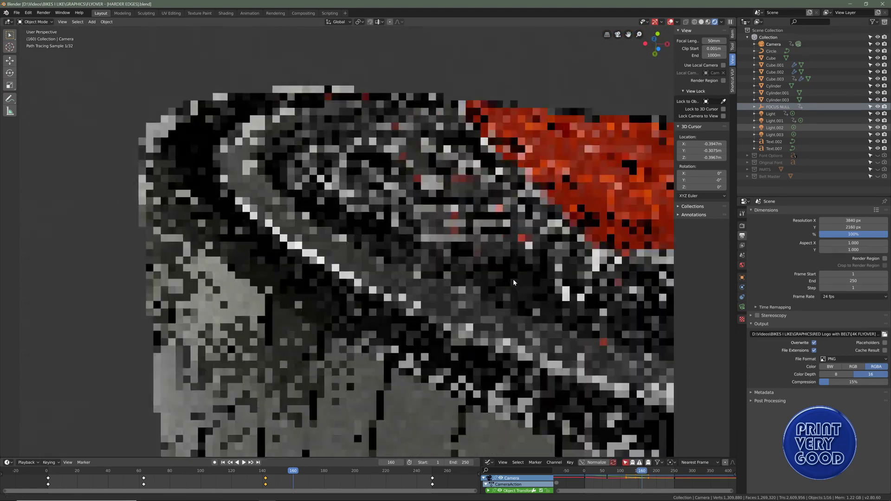
scroll(514, 279, down, 5)
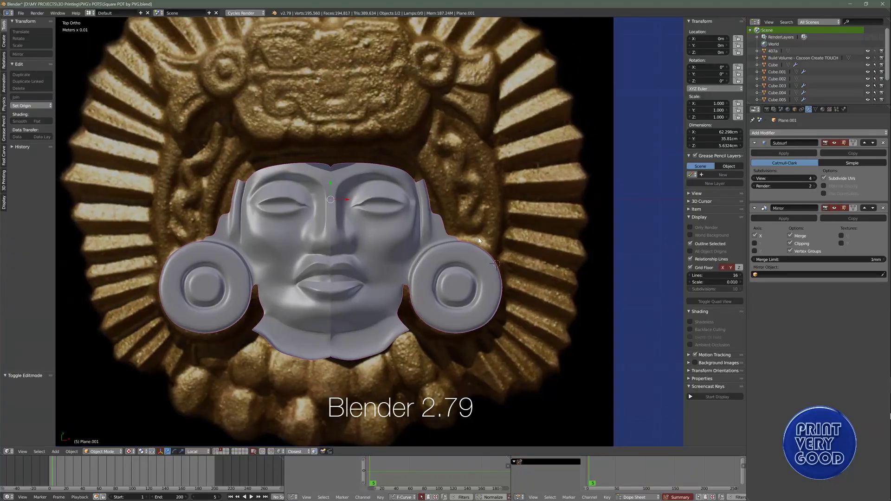
- Put the face model into Edit Mode, then bend the brick wall with Simple Deform
key(Tab)
scroll(480, 239, up, 2)
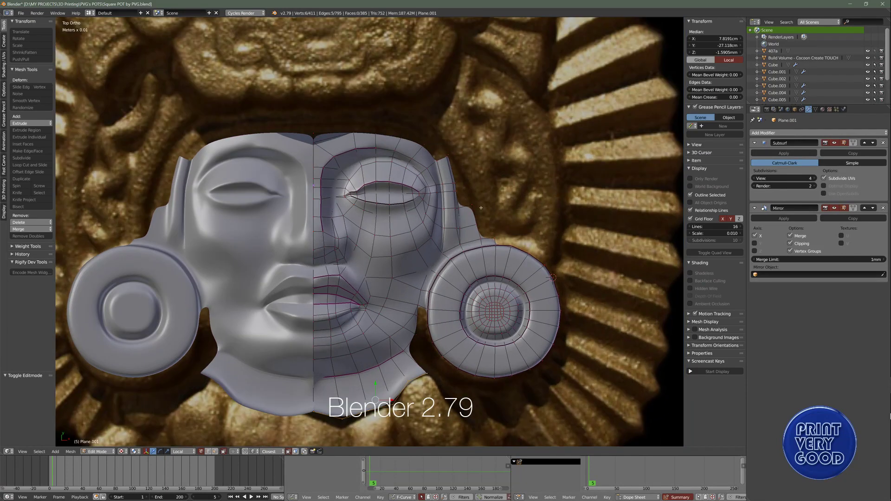
scroll(481, 208, down, 3)
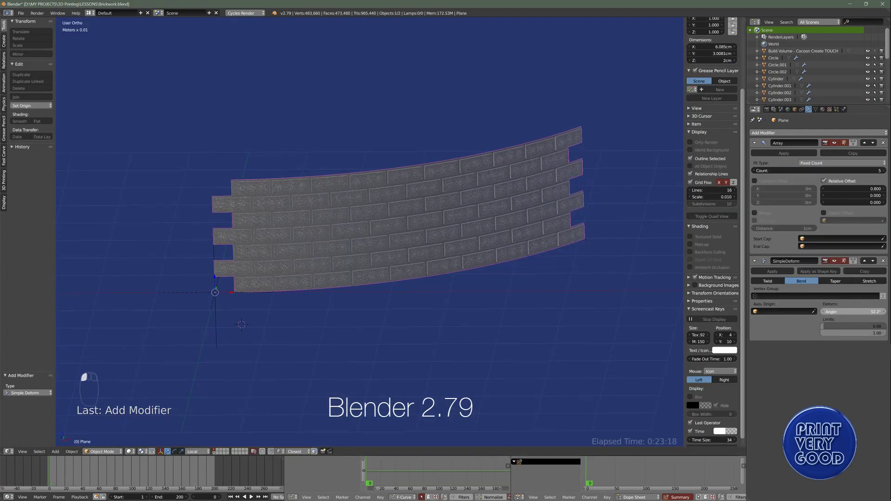
drag(835, 311, 875, 311)
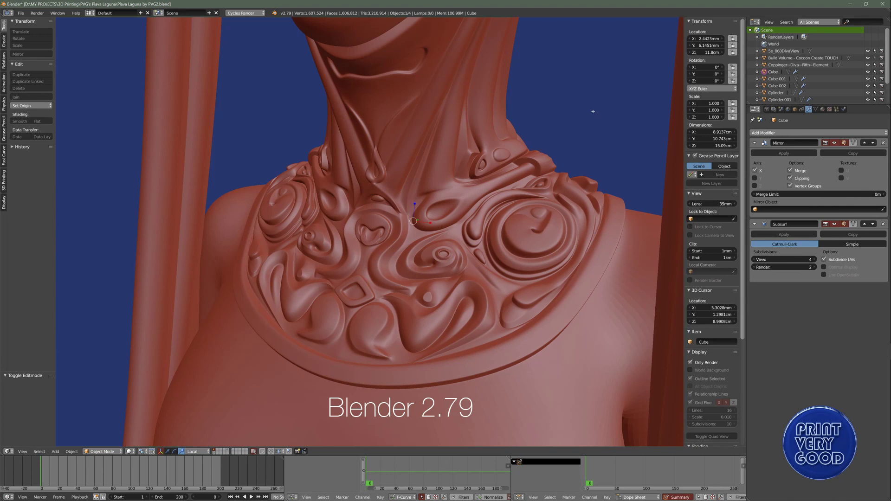
- Put the sculpted figure into Edit Mode, orbit and zoom around it, then set side orthographic view
key(Tab)
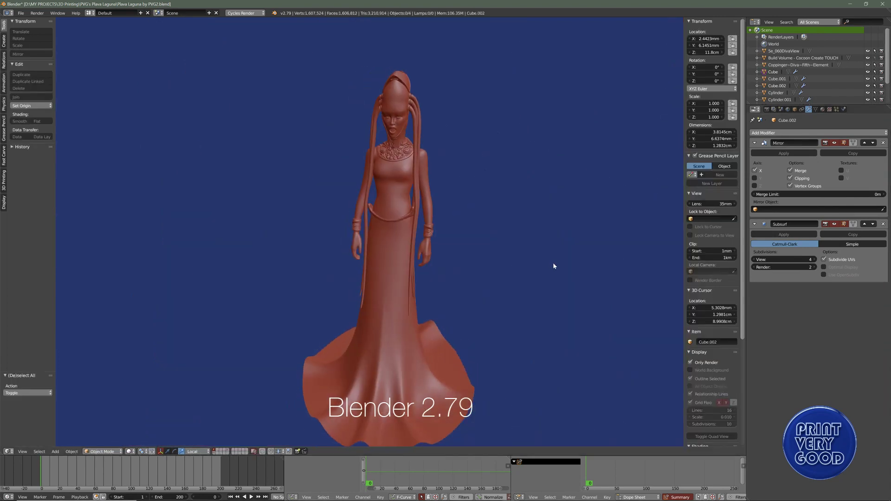
mouse_move(544, 263)
middle_down()
mouse_move(299, 288)
mouse_move(374, 302)
mouse_move(391, 219)
middle_up()
scroll(392, 219, up, 6)
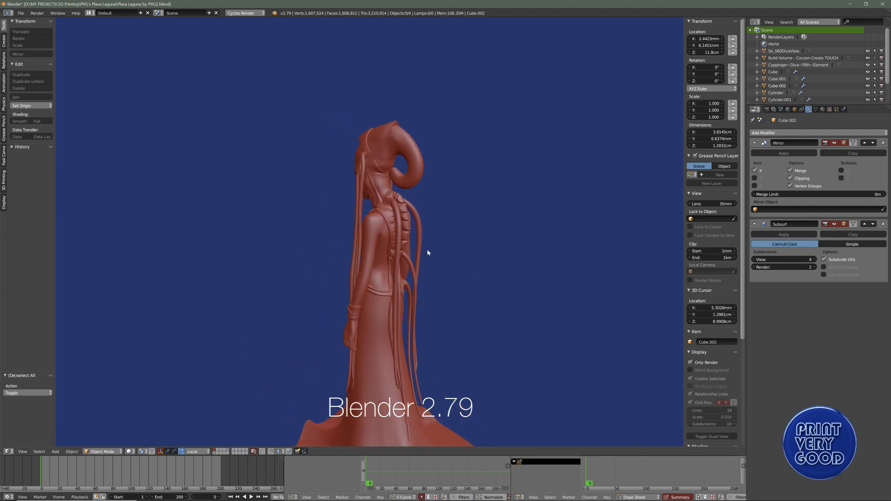
middle_drag(368, 274, 503, 247)
scroll(404, 232, up, 5)
scroll(387, 269, down, 2)
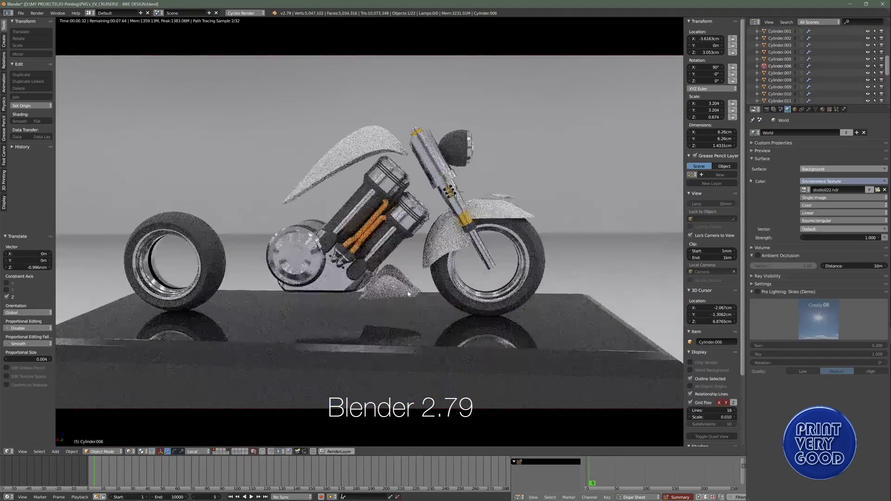
scroll(376, 268, up, 4)
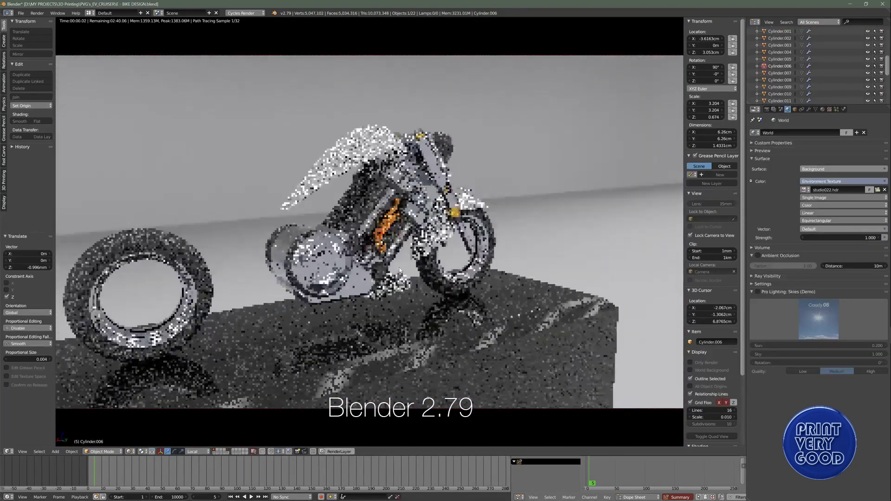
key(KP_3)
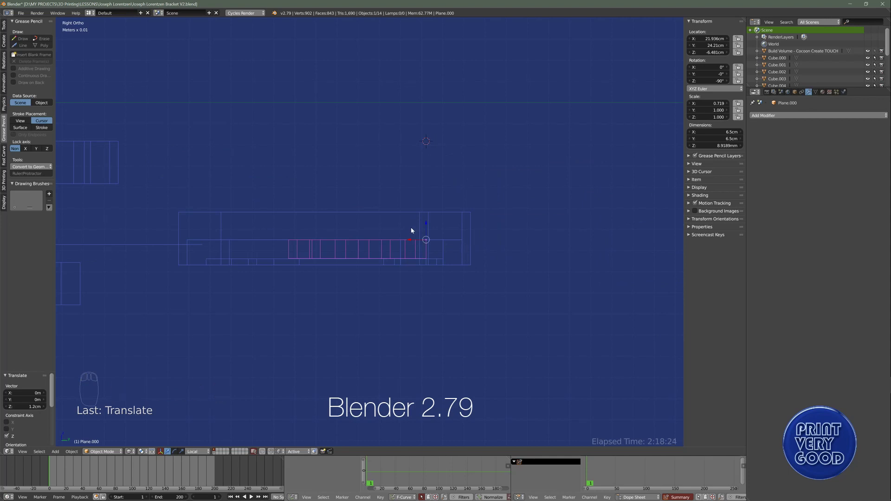
- Lower the maze plane 5.82mm along Z and save the bracket file
key(g)
key(z)
click(427, 235)
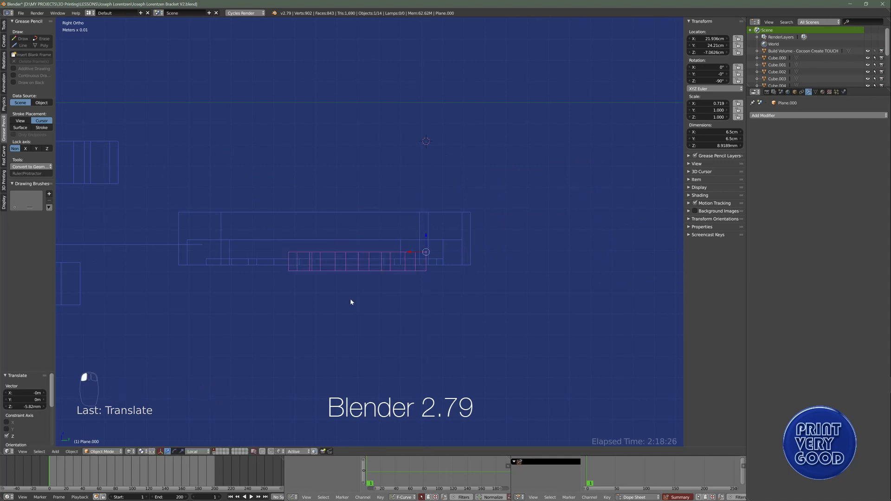
middle_drag(350, 299, 462, 333)
key(ctrl+s)
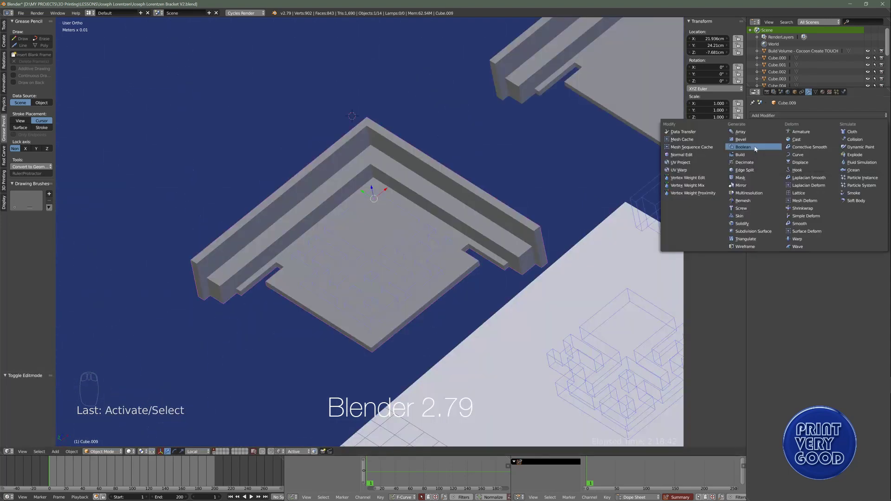
- Give the plate a Boolean modifier: Difference, Carve solver, Plane.000 as cutting object
click(755, 148)
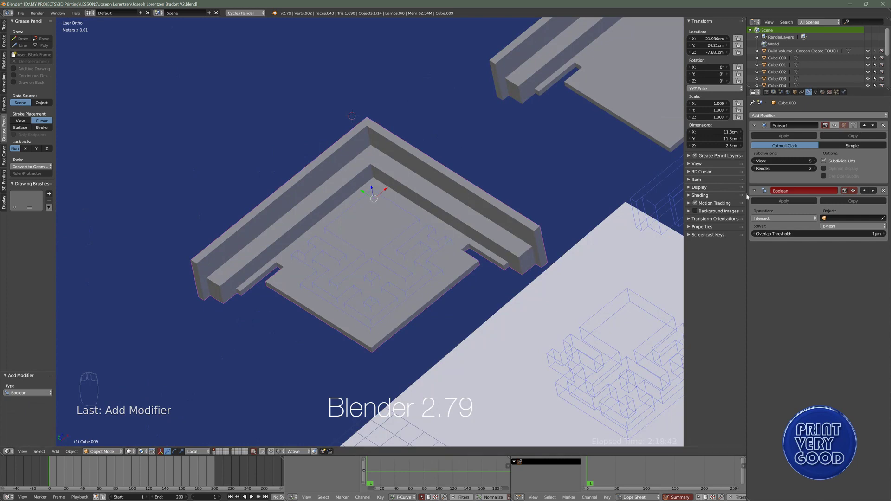
click(779, 219)
click(778, 195)
click(868, 226)
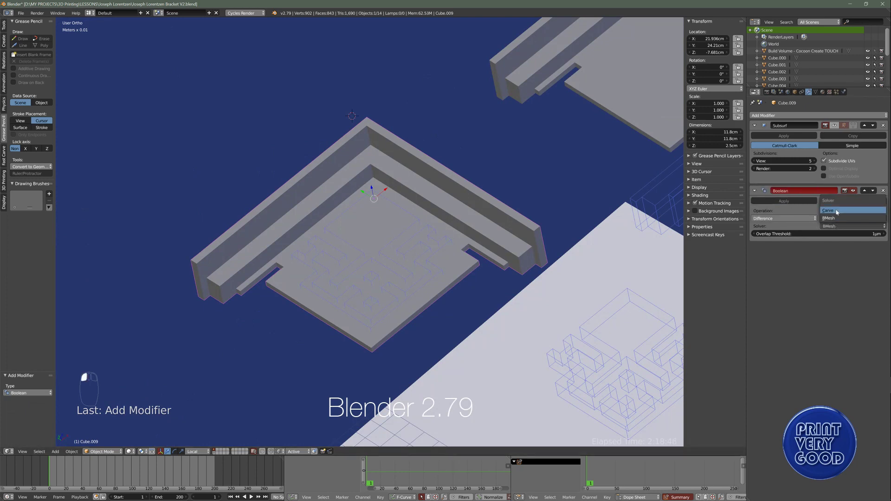
click(868, 218)
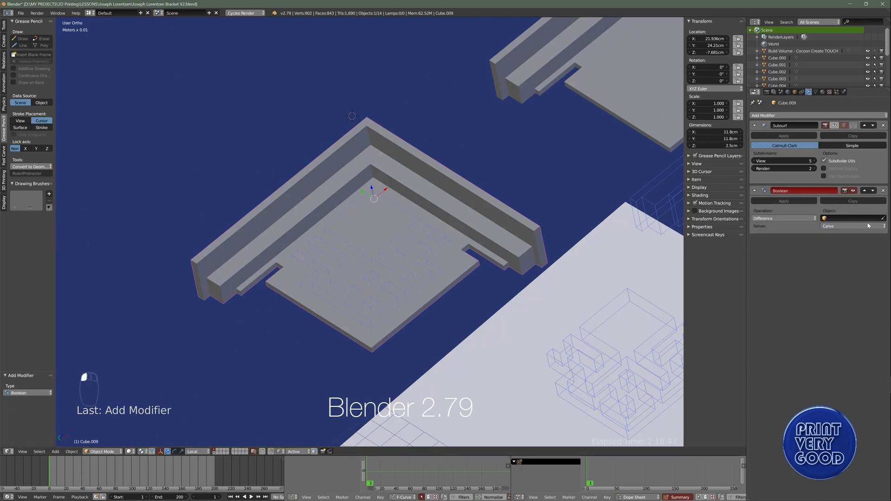
click(452, 238)
middle_drag(499, 222, 413, 339)
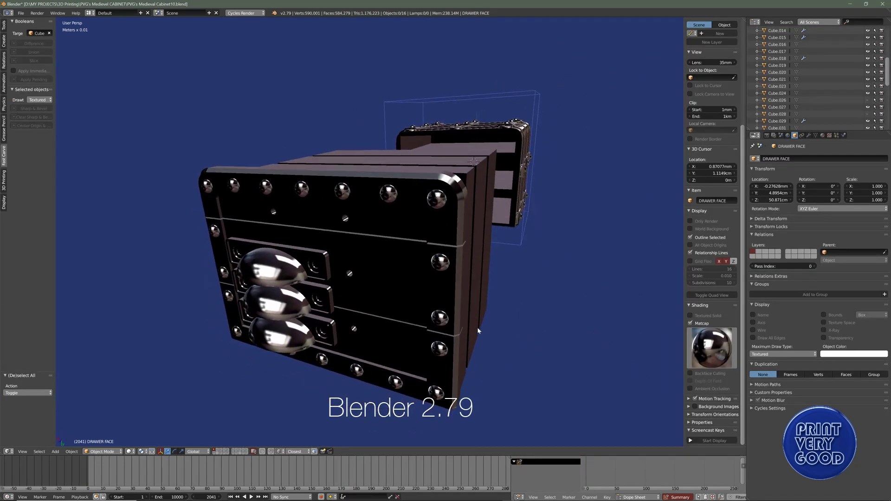
middle_drag(478, 331, 407, 313)
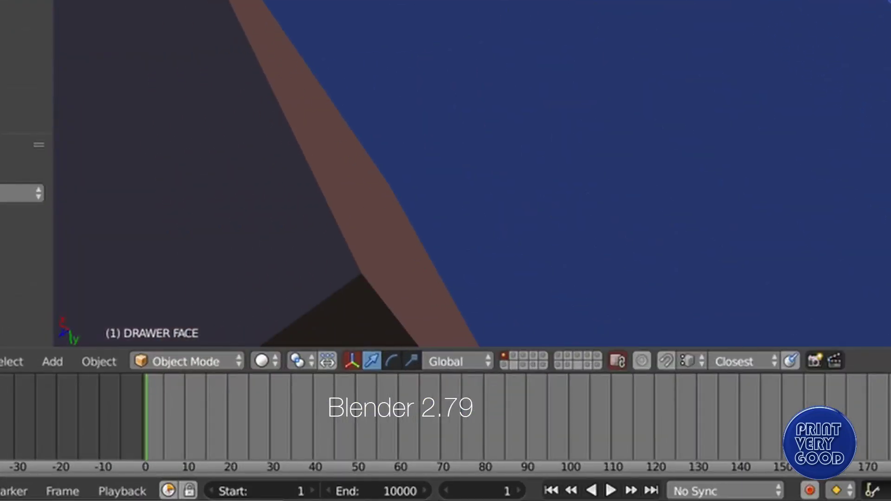
- Play the cabinet animation with Alt+A and tilt the view onto the braid in perspective
key(alt+a)
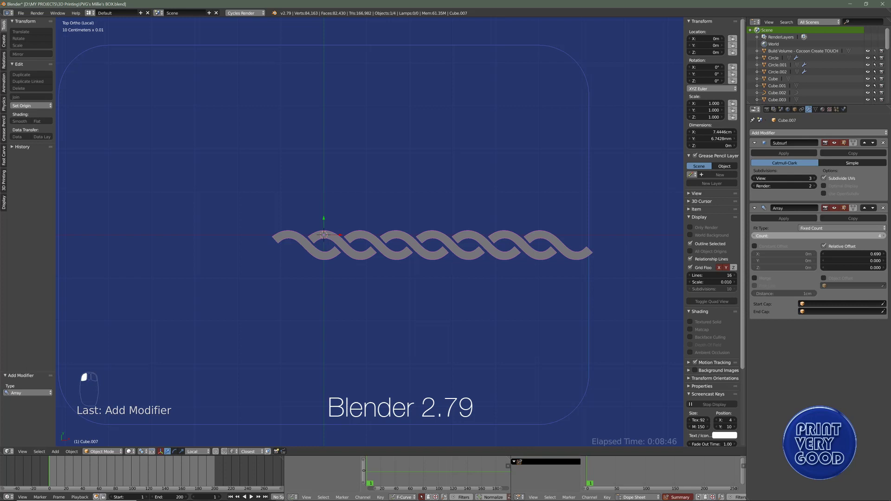
scroll(623, 268, down, 2)
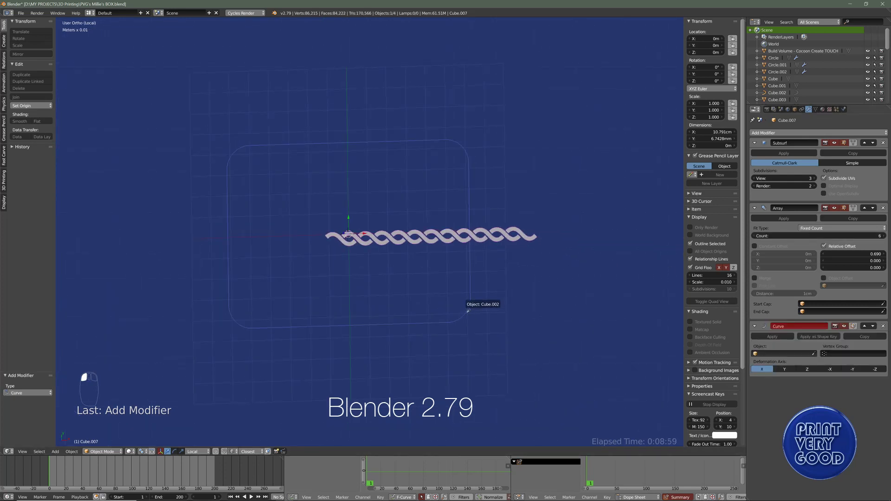
middle_drag(460, 319, 394, 308)
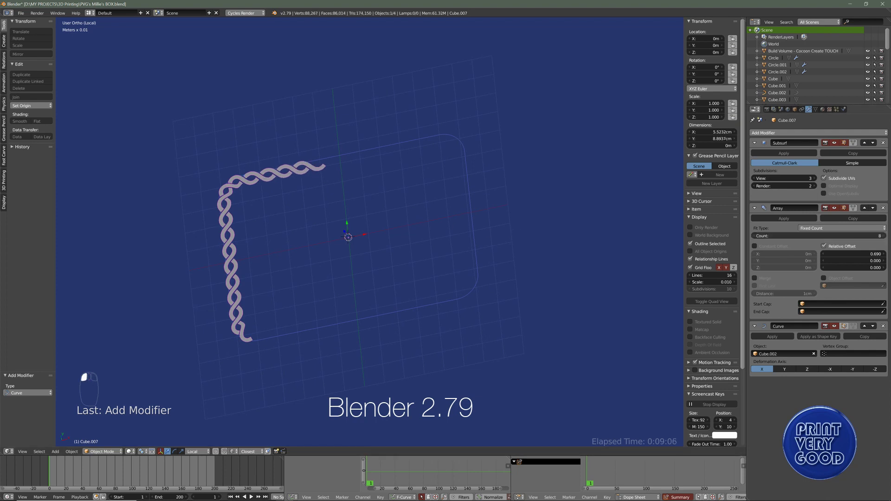